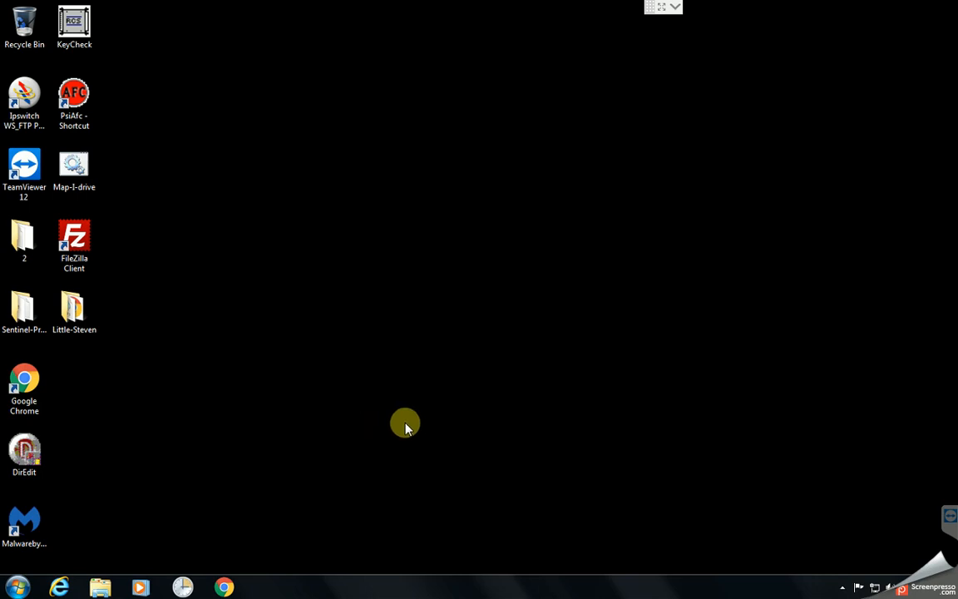
- Delete all existing files from the Little-Steven desktop folder and close the folder window
{"action": "double_click", "coordinate": [73, 313]}
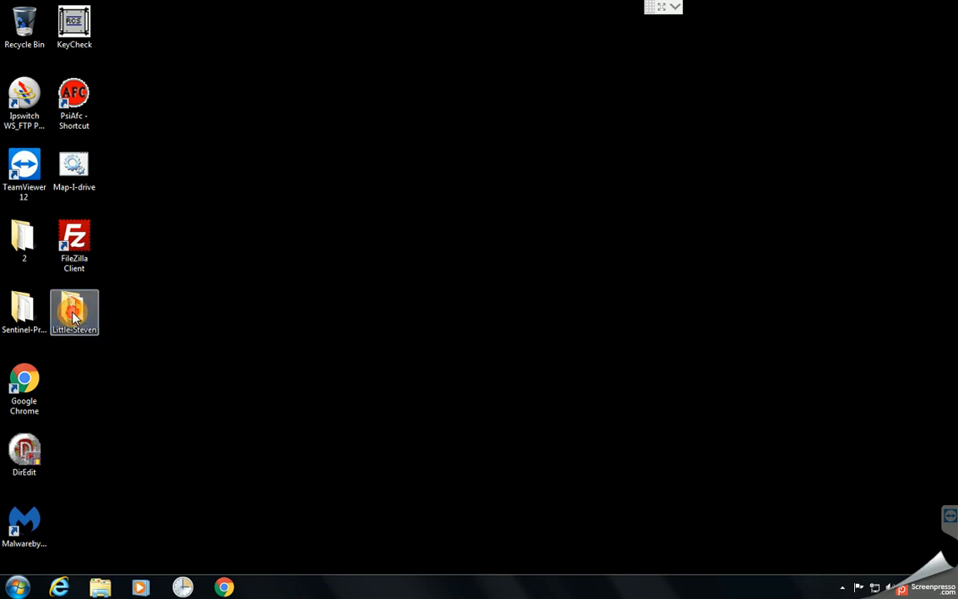
{"action": "key", "text": "ctrl+a"}
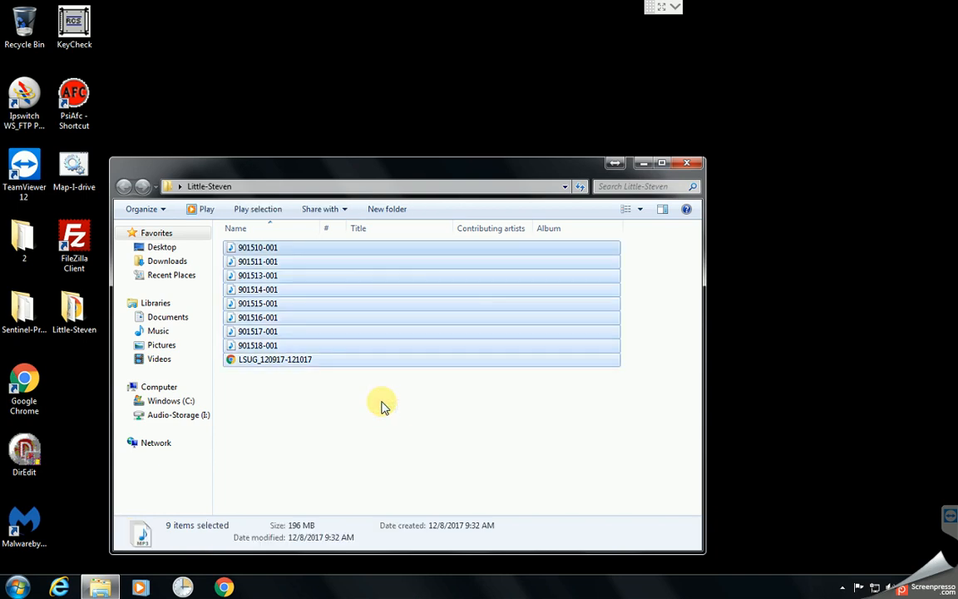
{"action": "key", "text": "Delete"}
{"action": "key", "text": "Return"}
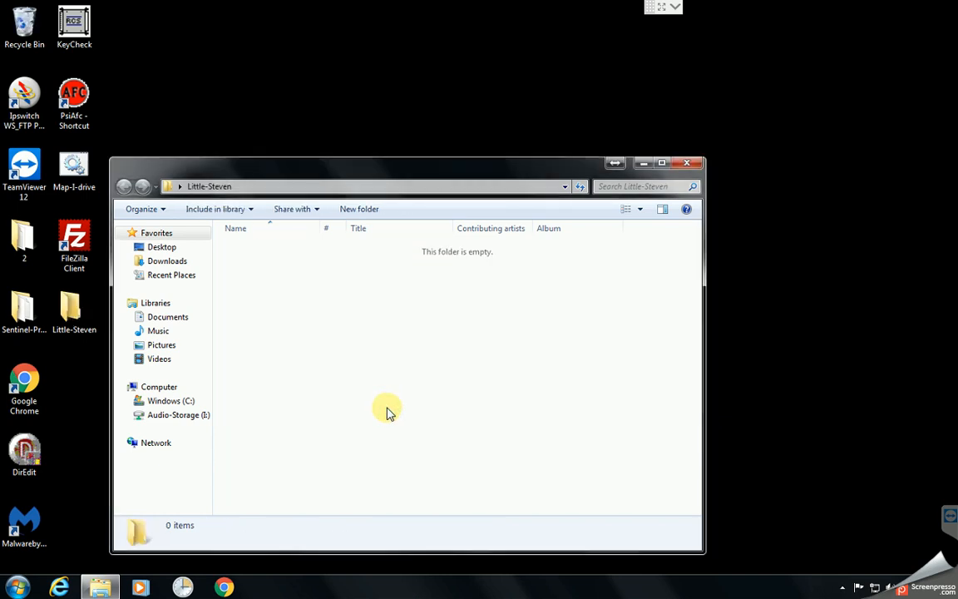
{"action": "left_click", "coordinate": [690, 163]}
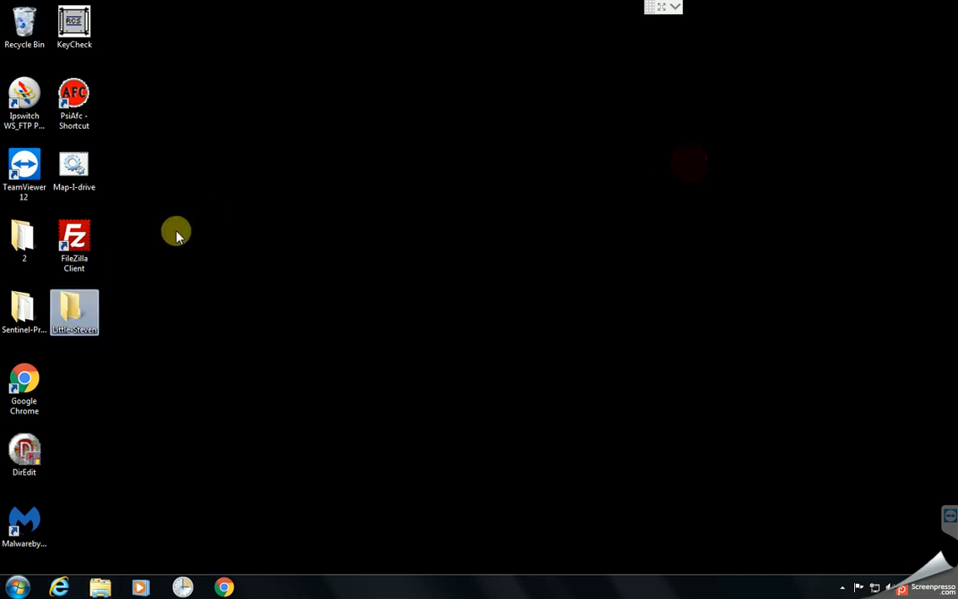
- Launch FileZilla and set the connection host to ftp://ftp.premierenetworks.com
{"action": "double_click", "coordinate": [74, 246]}
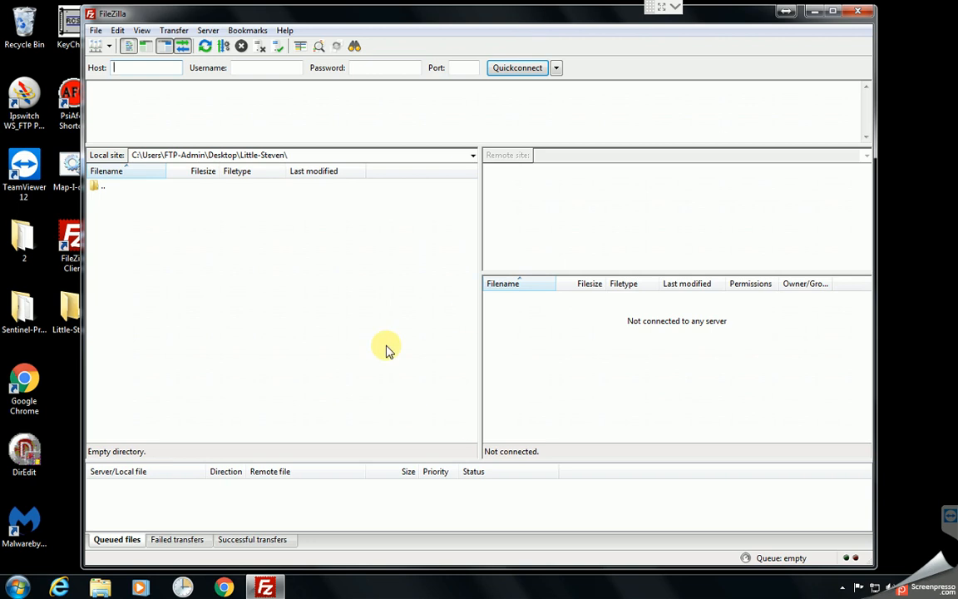
{"action": "left_click", "coordinate": [124, 67]}
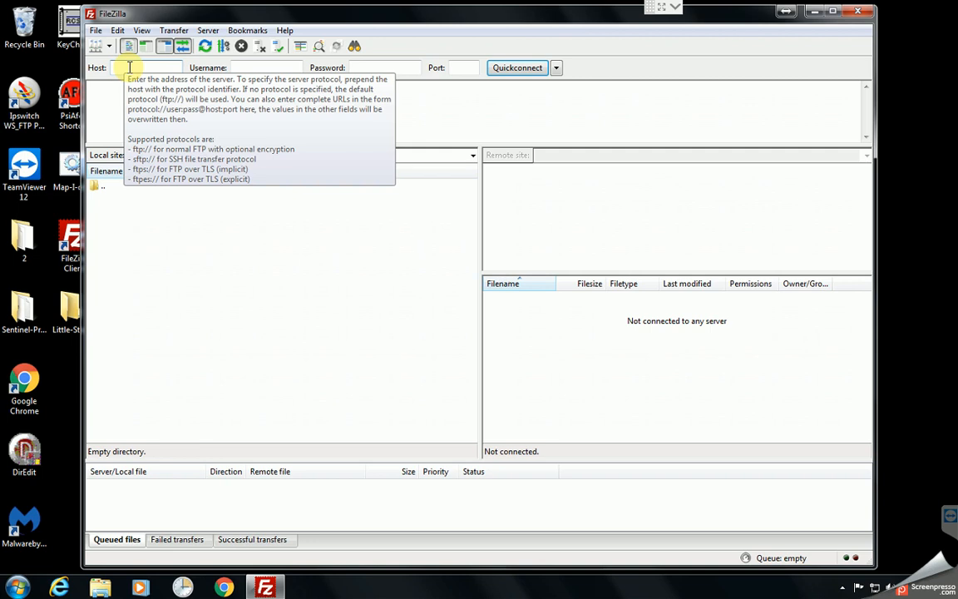
{"action": "type", "text": "ft"}
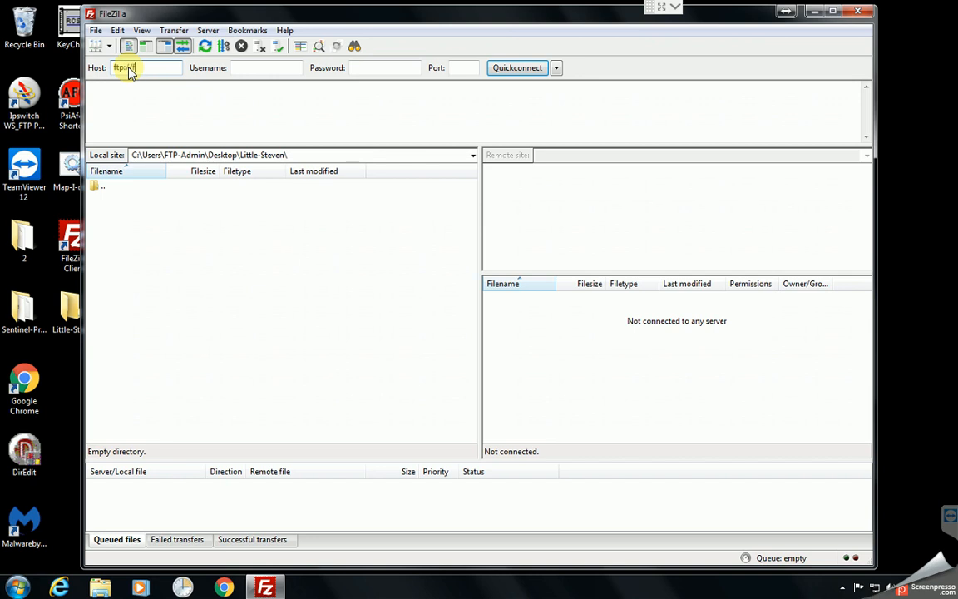
{"action": "type", "text": "p://ftp.premierenetwork"}
{"action": "type", "text": "s.com"}
{"action": "key", "text": "Tab"}
- Enter the username FTP-Video and the account password, leave the port empty, and connect to the server
{"action": "type", "text": "FTP"}
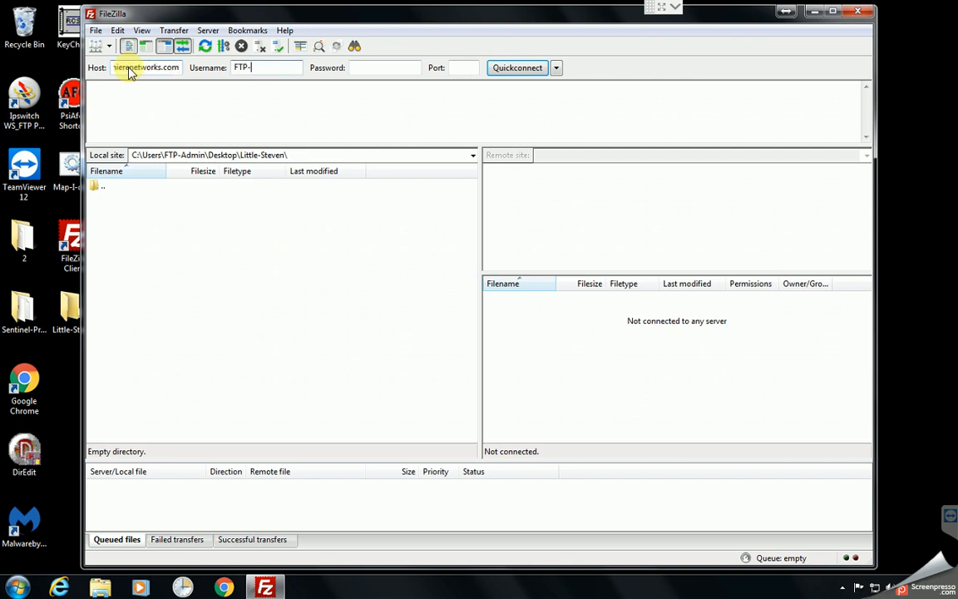
{"action": "type", "text": "-Viedo"}
{"action": "key", "text": "BackSpace"}
{"action": "key", "text": "BackSpace"}
{"action": "key", "text": "BackSpace"}
{"action": "type", "text": "deo"}
{"action": "key", "text": "Tab"}
{"action": "type", "text": "•••"}
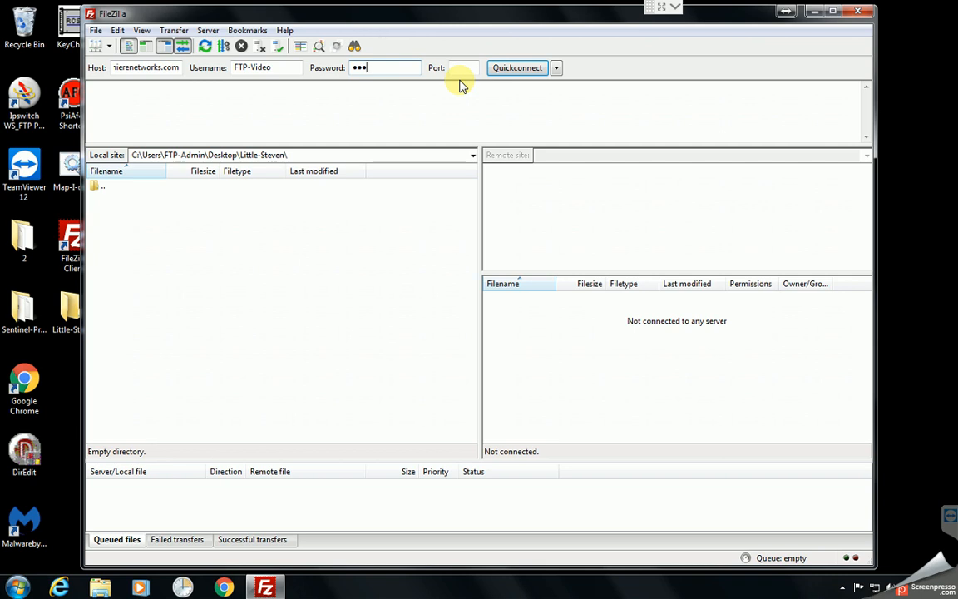
{"action": "left_click", "coordinate": [501, 71]}
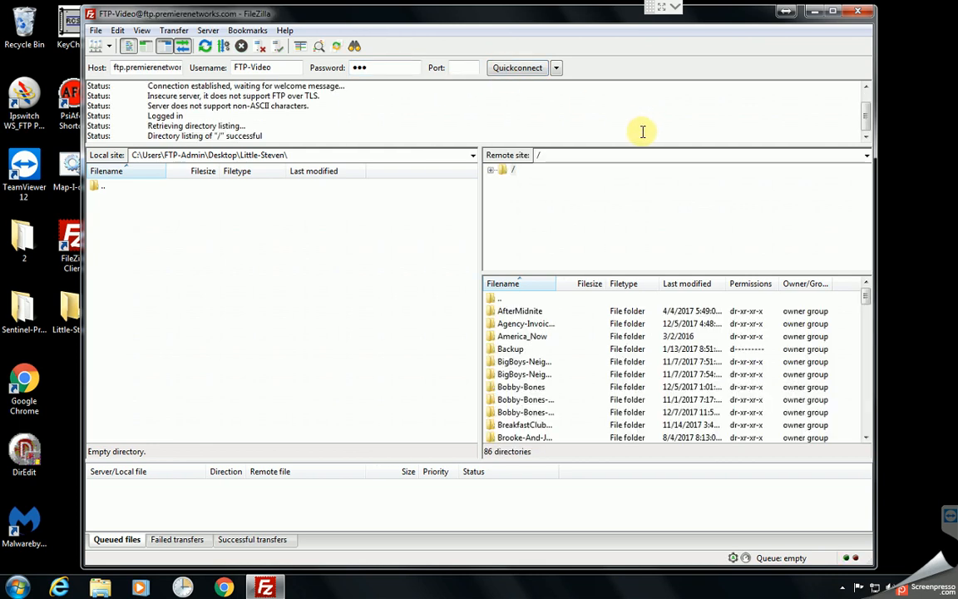
- Widen the remote listing's Filename column and open the LittleSteven-UndergroundGarage folder
{"action": "left_click_drag", "start_coordinate": [558, 282], "coordinate": [641, 281]}
{"action": "left_click", "coordinate": [561, 362]}
{"action": "scroll", "coordinate": [588, 341], "scroll_direction": "down", "scroll_amount": 2}
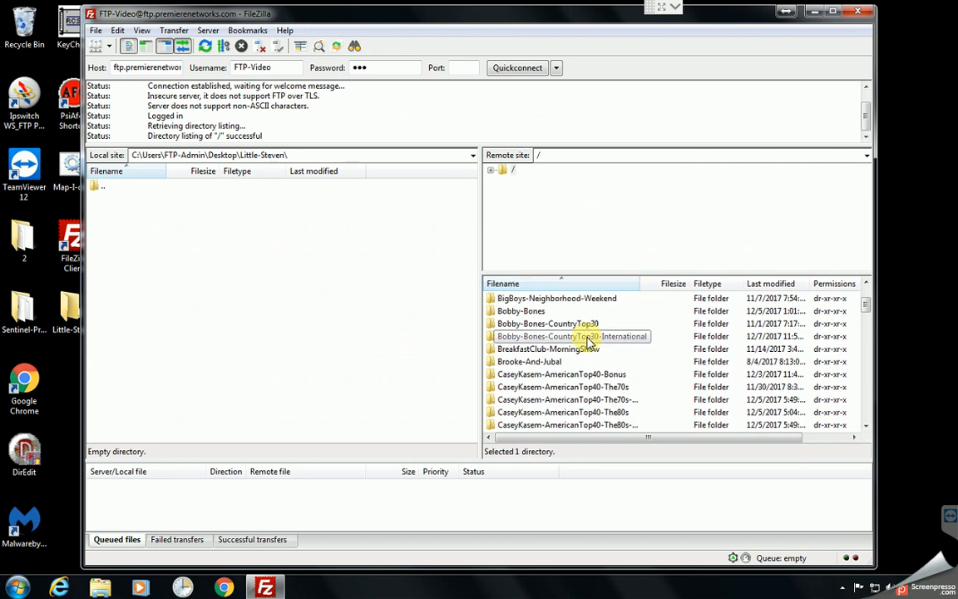
{"action": "key", "text": "l"}
{"action": "scroll", "coordinate": [583, 336], "scroll_direction": "down", "scroll_amount": 3}
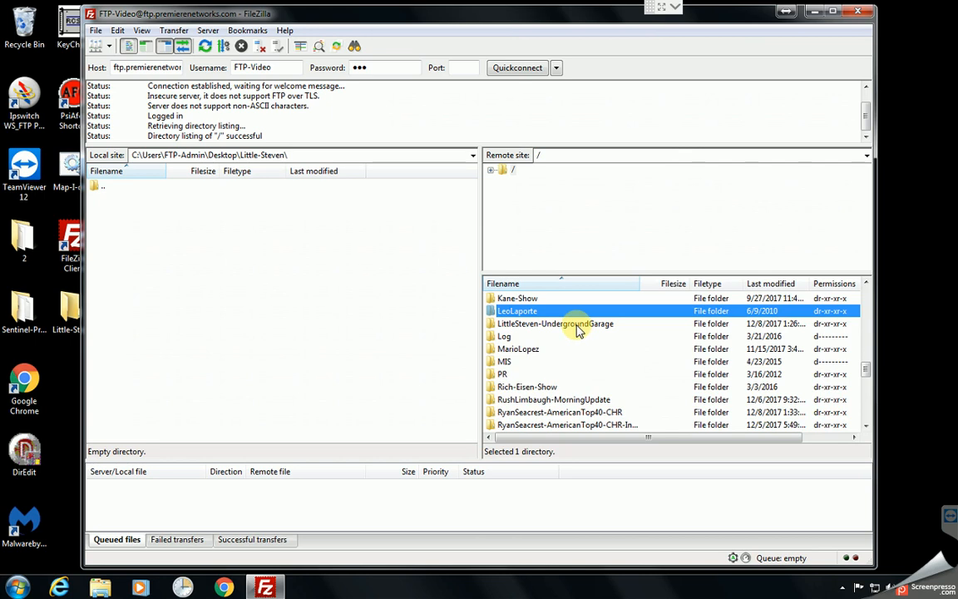
{"action": "double_click", "coordinate": [579, 325]}
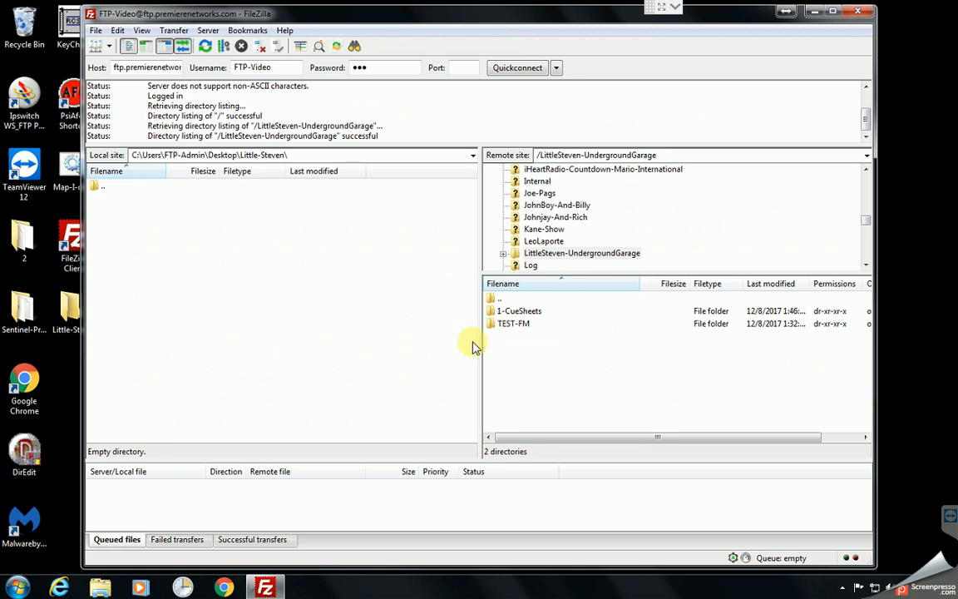
- Add LSUG_120917-121017.pdf from the remote 1-CueSheets folder to the transfer queue
{"action": "double_click", "coordinate": [529, 311]}
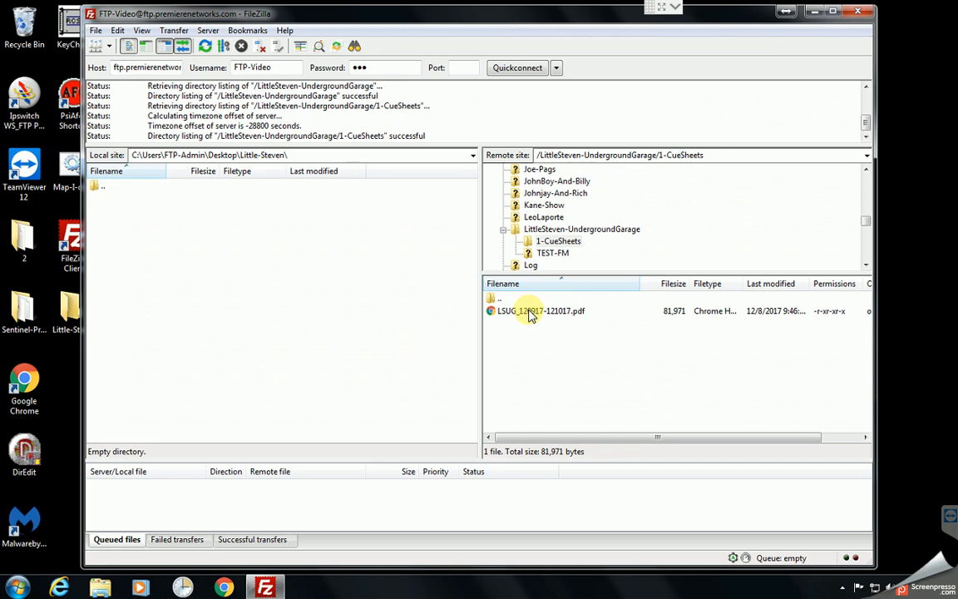
{"action": "right_click", "coordinate": [530, 312]}
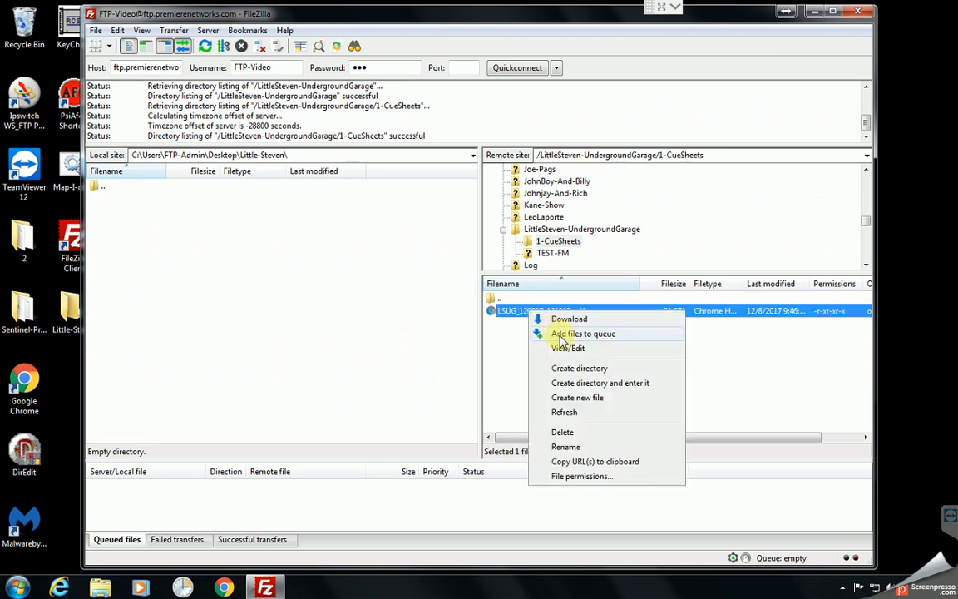
{"action": "left_click", "coordinate": [561, 334]}
- Add the MP3 files 901520-001 through 901528-001 from the remote TEST-FM folder to the transfer queue
{"action": "double_click", "coordinate": [494, 298]}
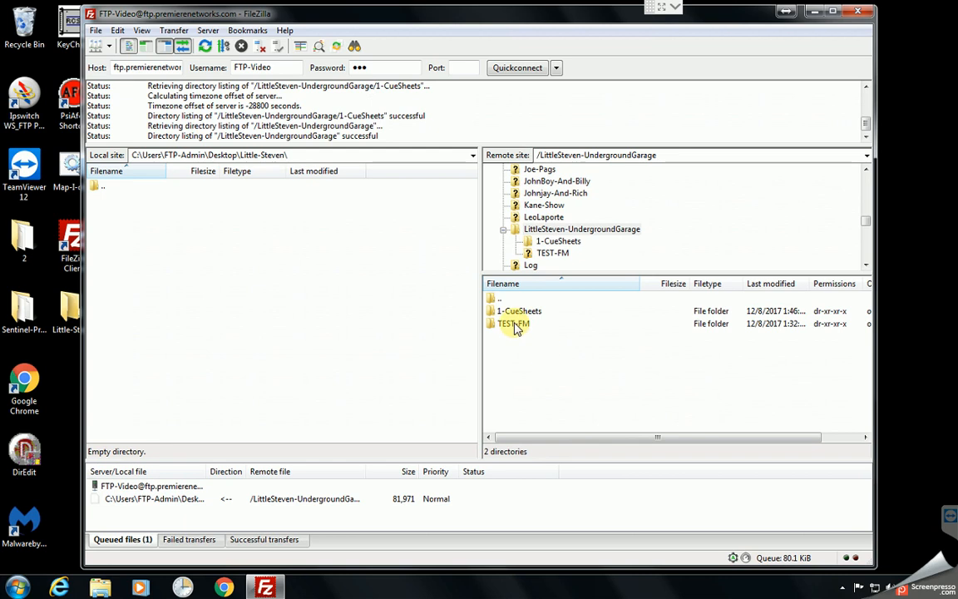
{"action": "double_click", "coordinate": [516, 326]}
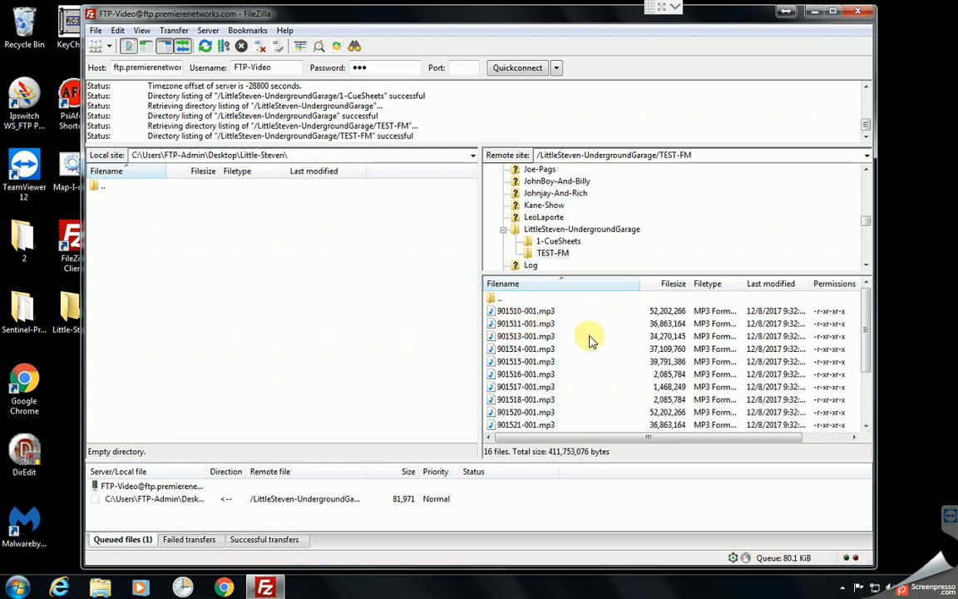
{"action": "scroll", "coordinate": [592, 340], "scroll_direction": "down", "scroll_amount": 2}
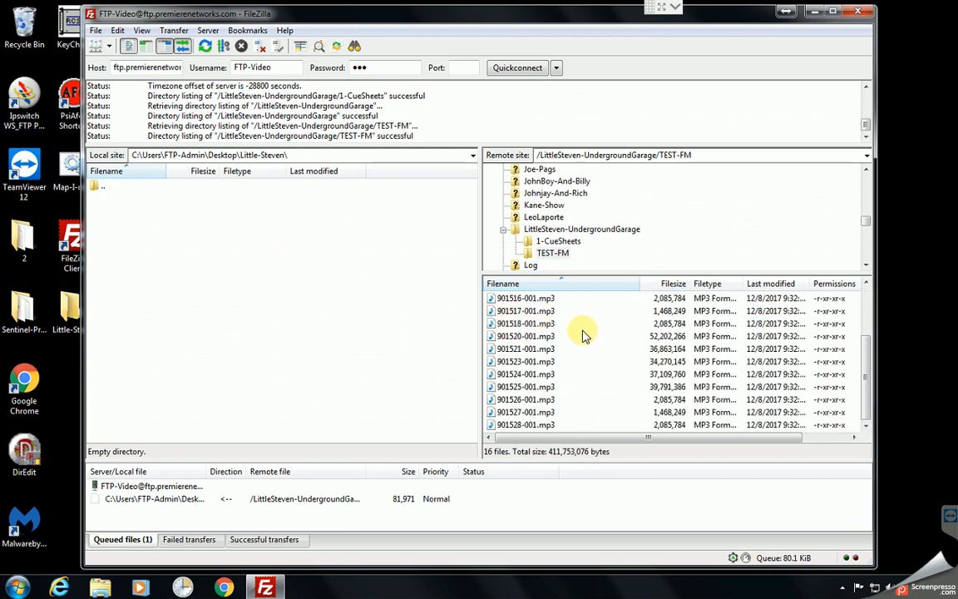
{"action": "left_click", "coordinate": [583, 337]}
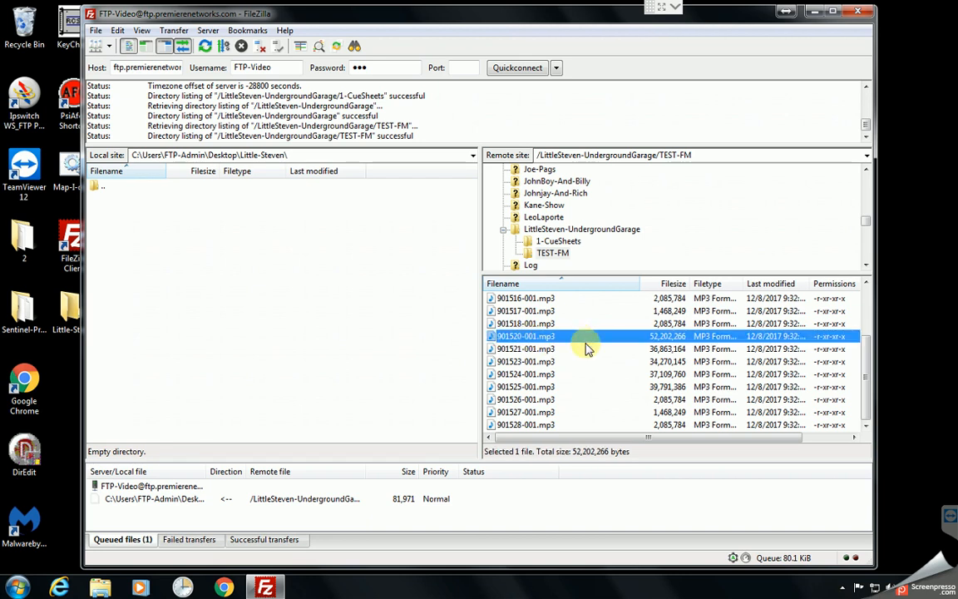
{"action": "key", "text": "shift+End"}
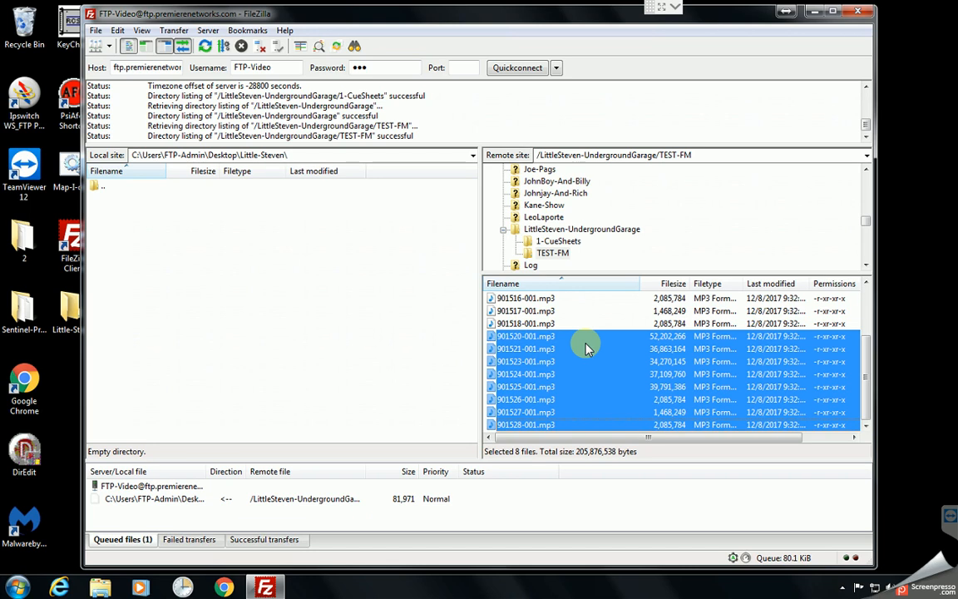
{"action": "right_click", "coordinate": [585, 345]}
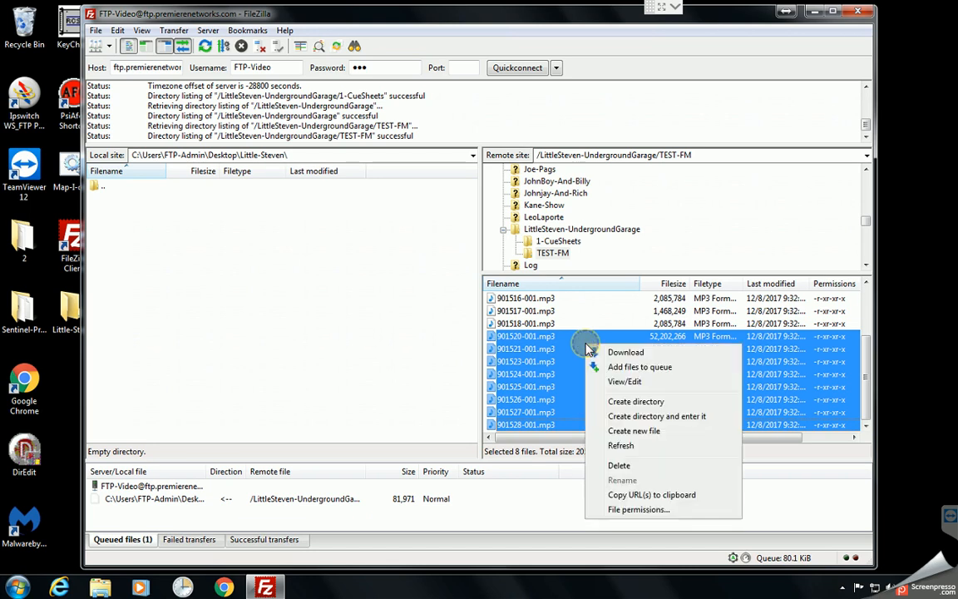
{"action": "left_click", "coordinate": [641, 369]}
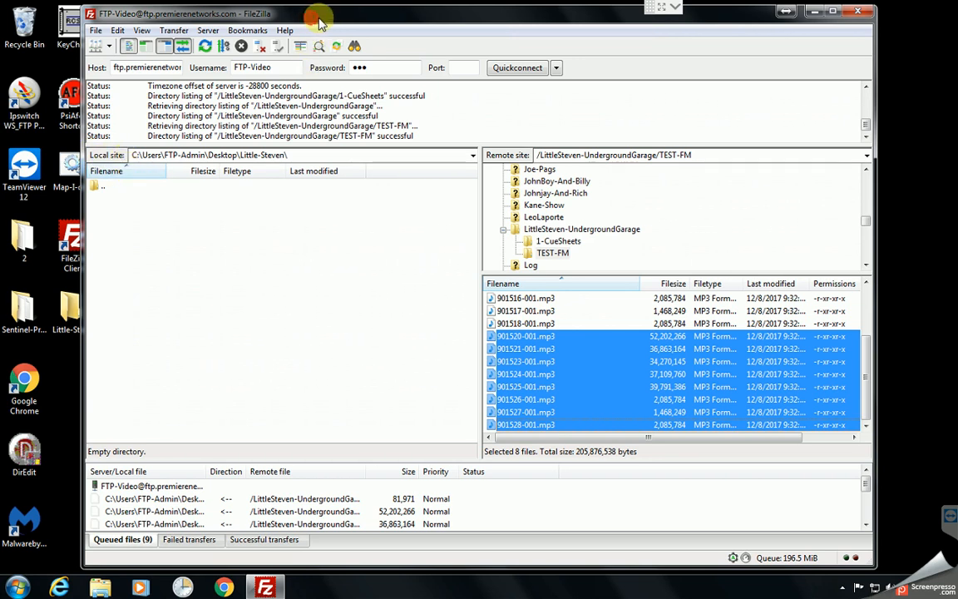
- Move the FileZilla window clear of the desktop icons and process the transfer queue to download the queued files
{"action": "left_click_drag", "start_coordinate": [314, 20], "coordinate": [334, 21]}
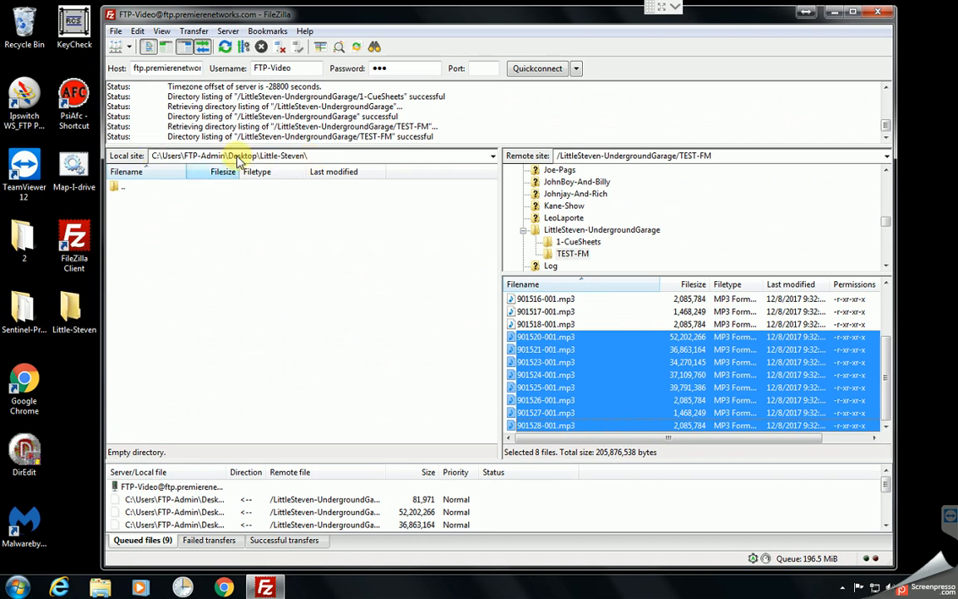
{"action": "left_click", "coordinate": [194, 31]}
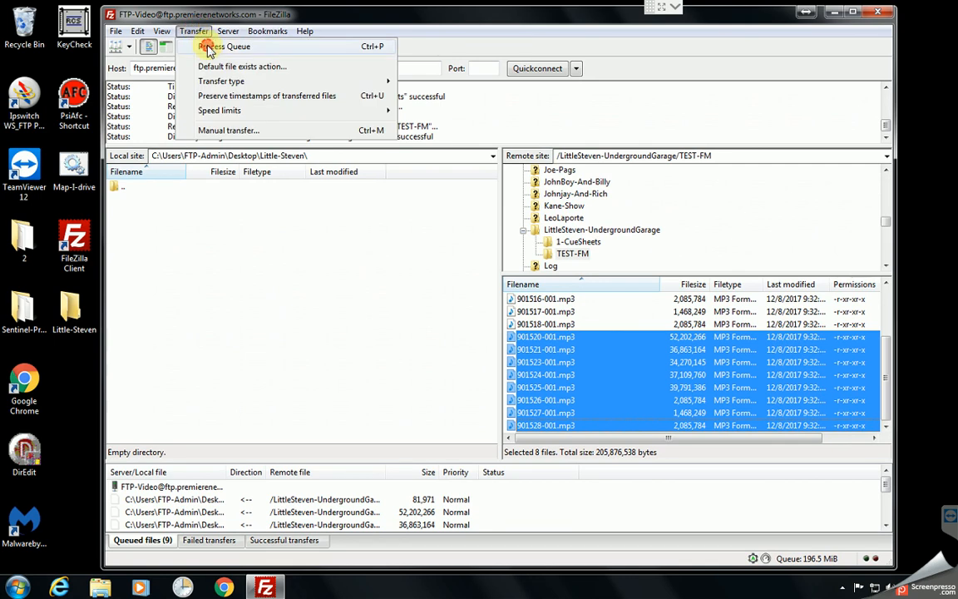
{"action": "left_click", "coordinate": [210, 47]}
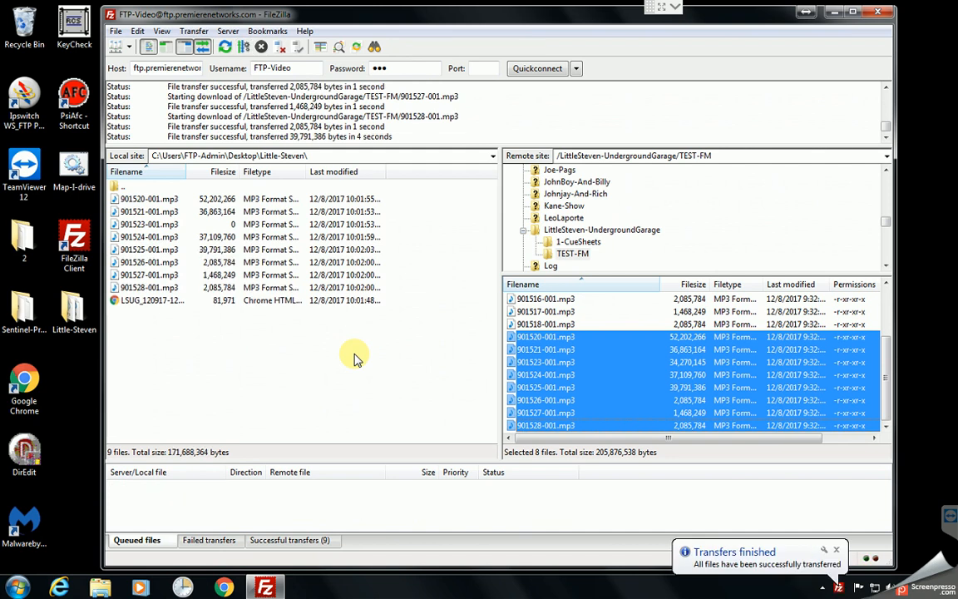
- Minimize FileZilla, delete all the downloaded files from the Little-Steven desktop folder, and close the folder
{"action": "left_click", "coordinate": [837, 12]}
{"action": "double_click", "coordinate": [75, 316]}
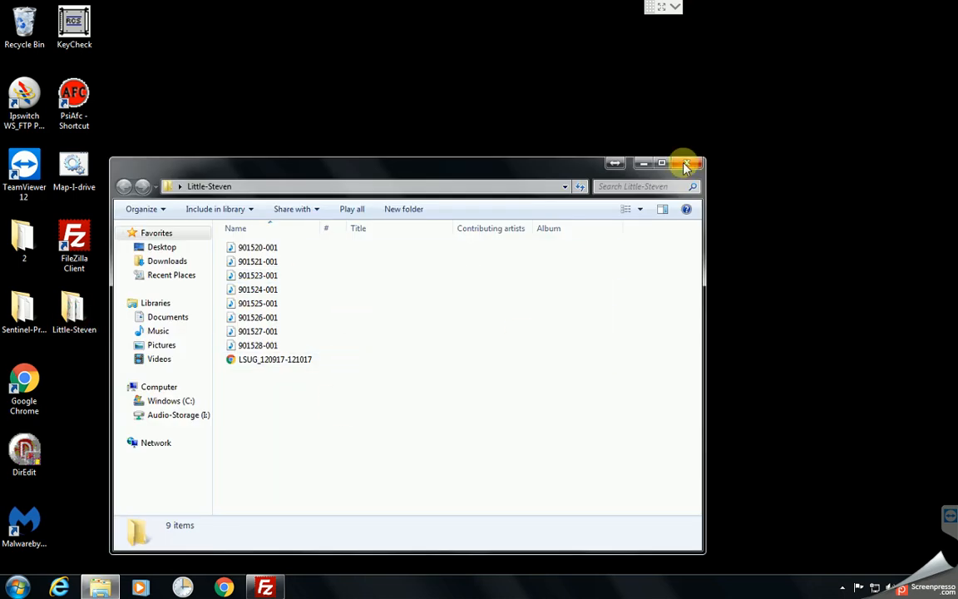
{"action": "left_click", "coordinate": [482, 373]}
{"action": "key", "text": "ctrl+a"}
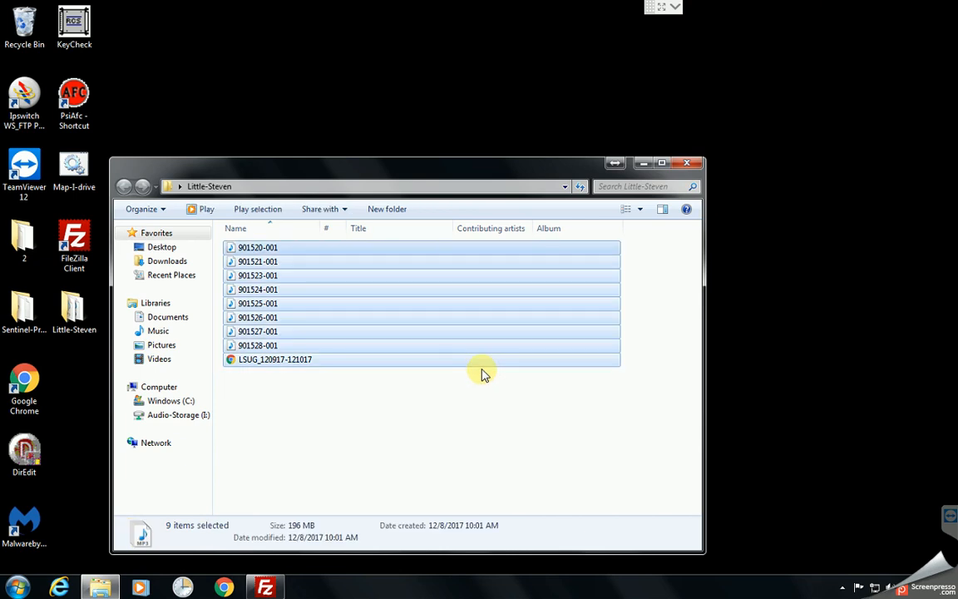
{"action": "key", "text": "Delete"}
{"action": "left_click", "coordinate": [532, 306]}
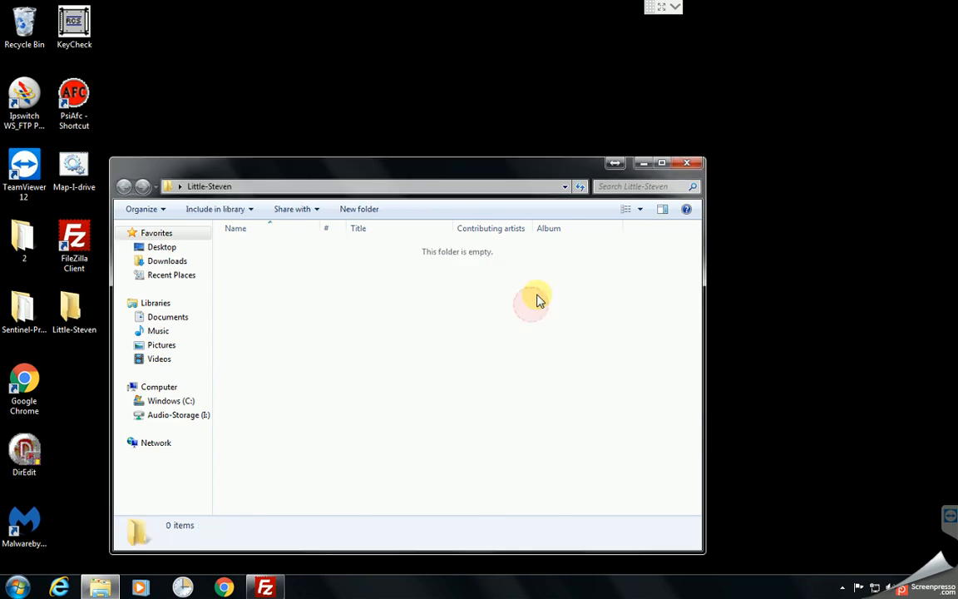
{"action": "left_click", "coordinate": [689, 163]}
- Switch back to FileZilla and refresh the local and remote file listings
{"action": "left_click", "coordinate": [266, 584]}
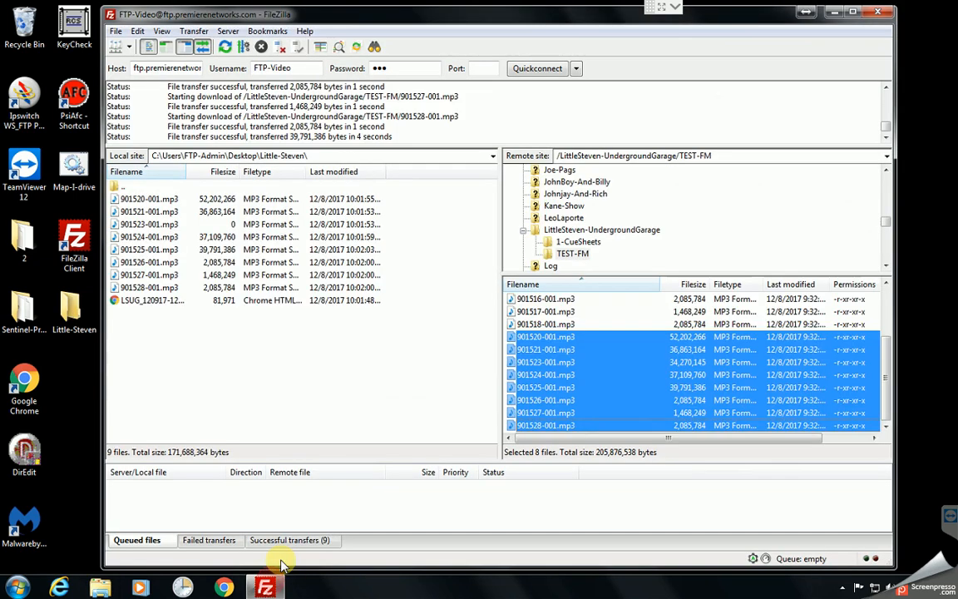
{"action": "left_click", "coordinate": [341, 378]}
{"action": "key", "text": "F5"}
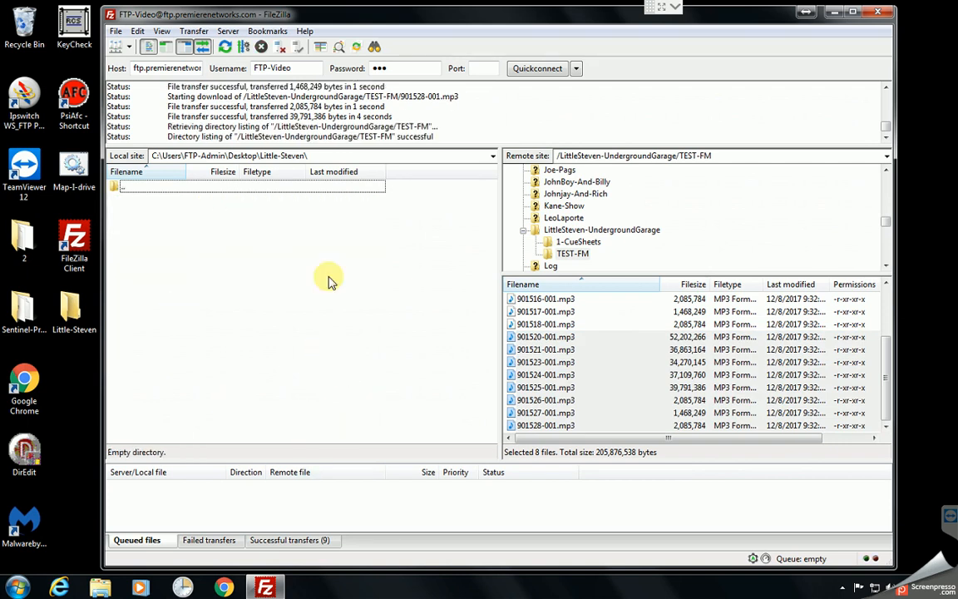
- Download LSUG_120917-121017.pdf from the remote 1-CueSheets folder directly into the local Little-Steven folder without queuing it
{"action": "left_click", "coordinate": [622, 375]}
{"action": "scroll", "coordinate": [622, 374], "scroll_direction": "up", "scroll_amount": 2}
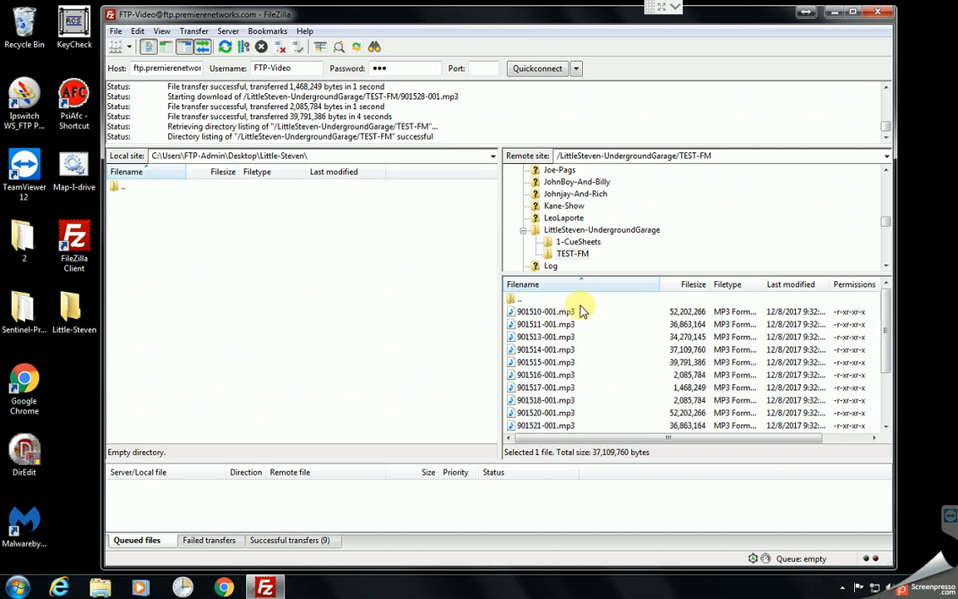
{"action": "left_click", "coordinate": [585, 241]}
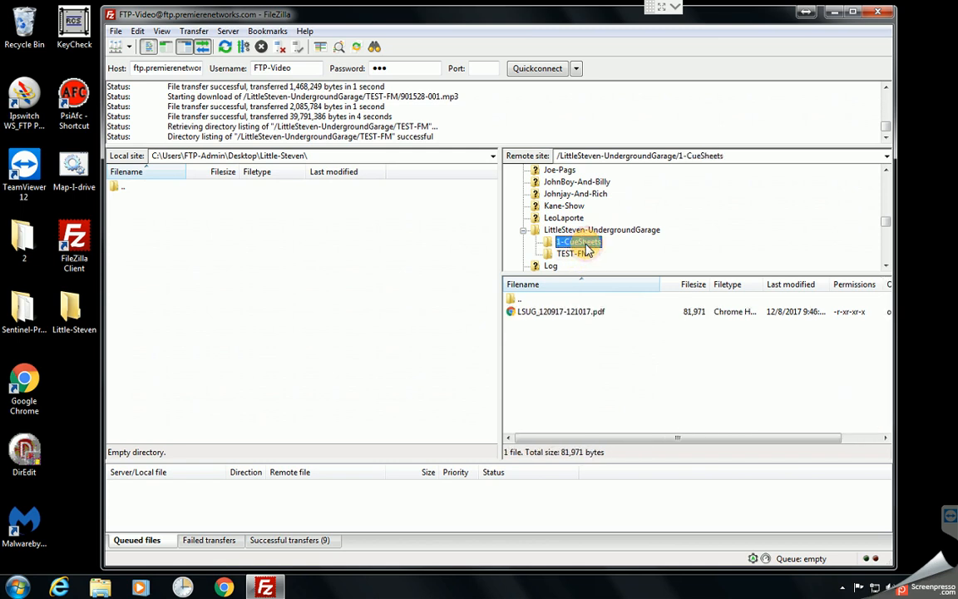
{"action": "left_click", "coordinate": [564, 316]}
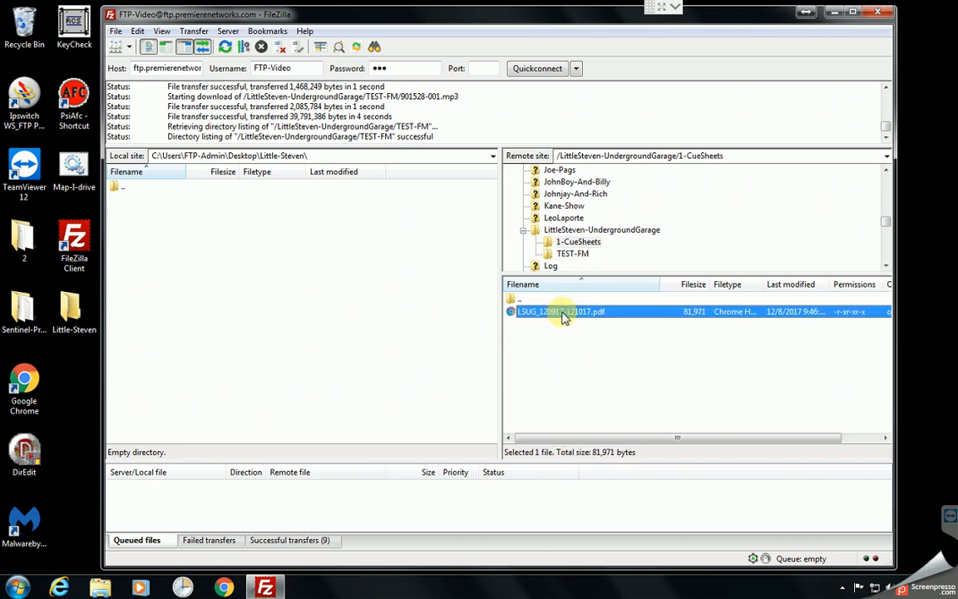
{"action": "left_click_drag", "start_coordinate": [564, 319], "coordinate": [324, 296]}
{"action": "left_click", "coordinate": [627, 355]}
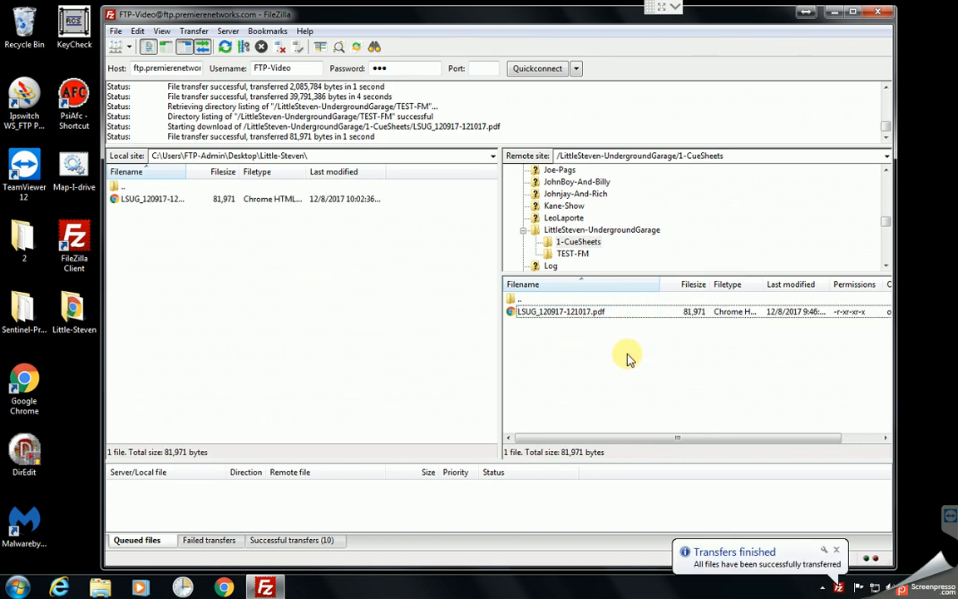
- Download the MP3 files 901510-001 through 901518-001 from the remote TEST-FM folder directly into the local Little-Steven folder
{"action": "left_click", "coordinate": [572, 253]}
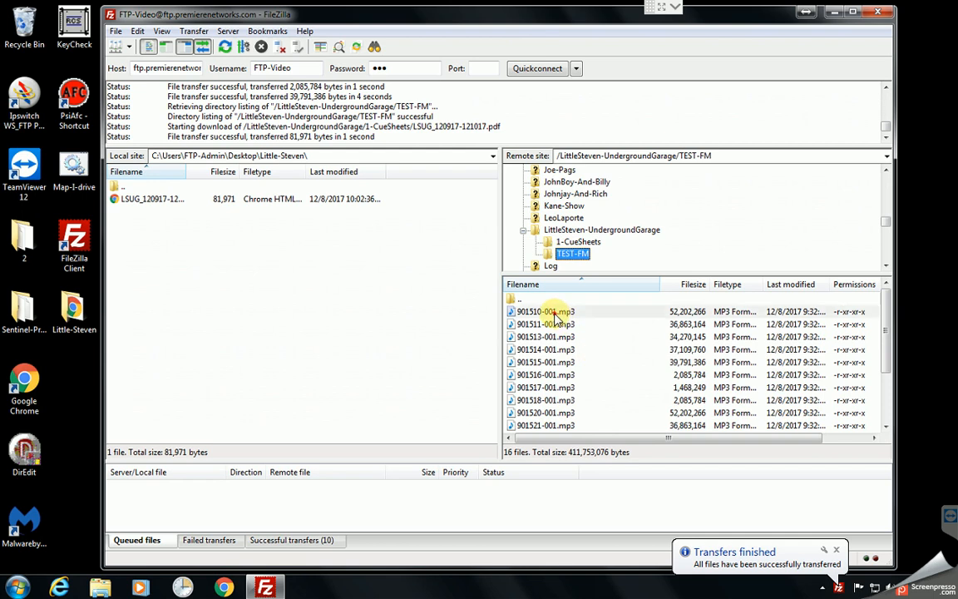
{"action": "left_click", "coordinate": [550, 312]}
{"action": "scroll", "coordinate": [571, 336], "scroll_direction": "down", "scroll_amount": 1}
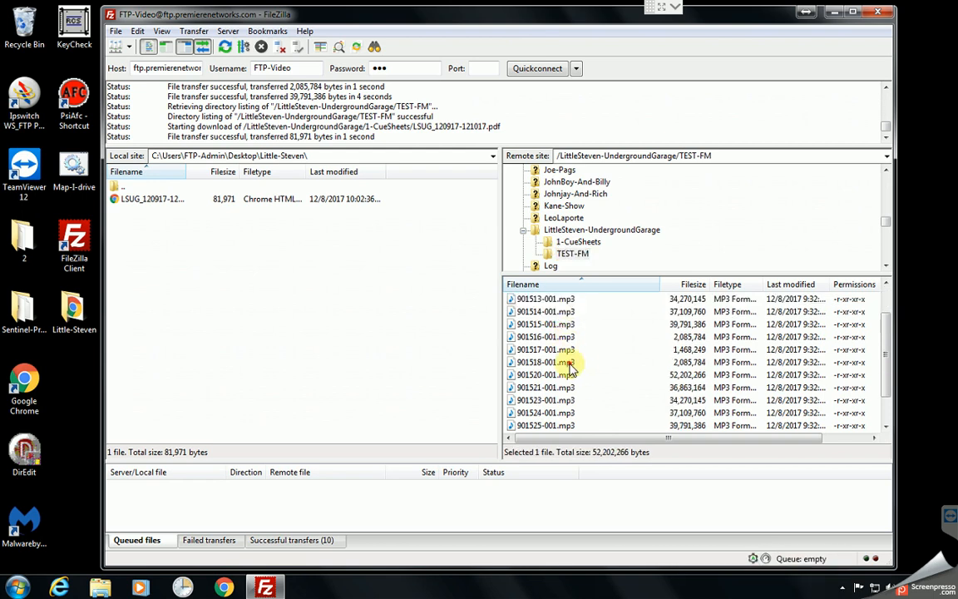
{"action": "left_click", "coordinate": [574, 363], "text": "shift"}
{"action": "left_click_drag", "start_coordinate": [571, 326], "coordinate": [334, 332]}
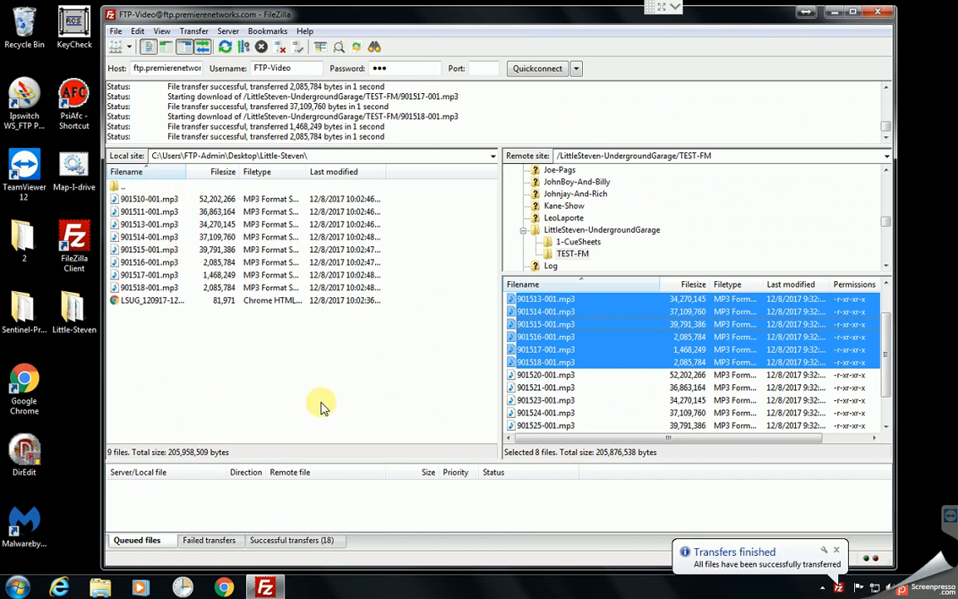
- Open the Little-Steven desktop folder to check the downloaded files, and close it
{"action": "left_click", "coordinate": [69, 308]}
{"action": "double_click", "coordinate": [70, 308]}
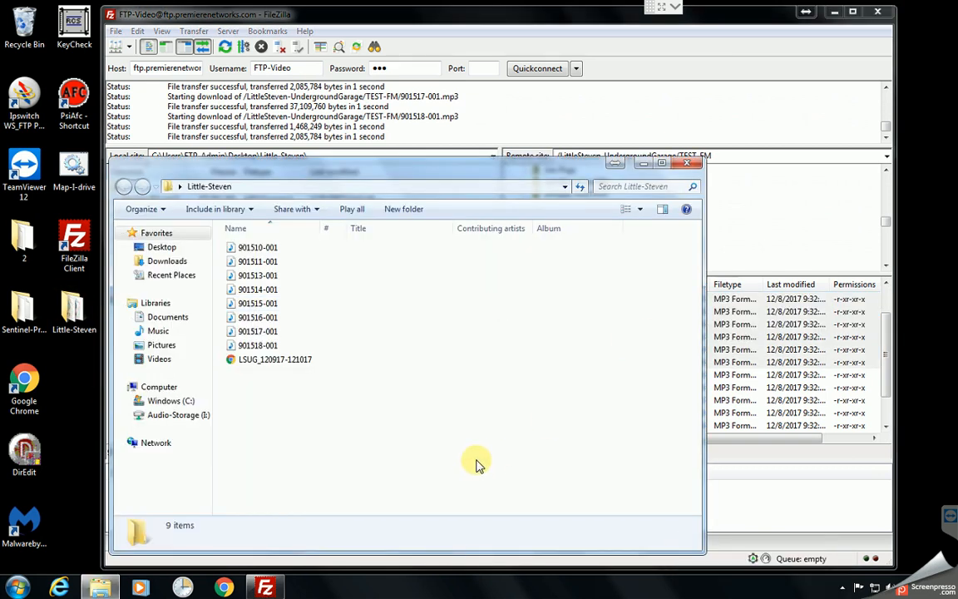
{"action": "left_click", "coordinate": [687, 163]}
{"action": "left_click", "coordinate": [229, 342]}
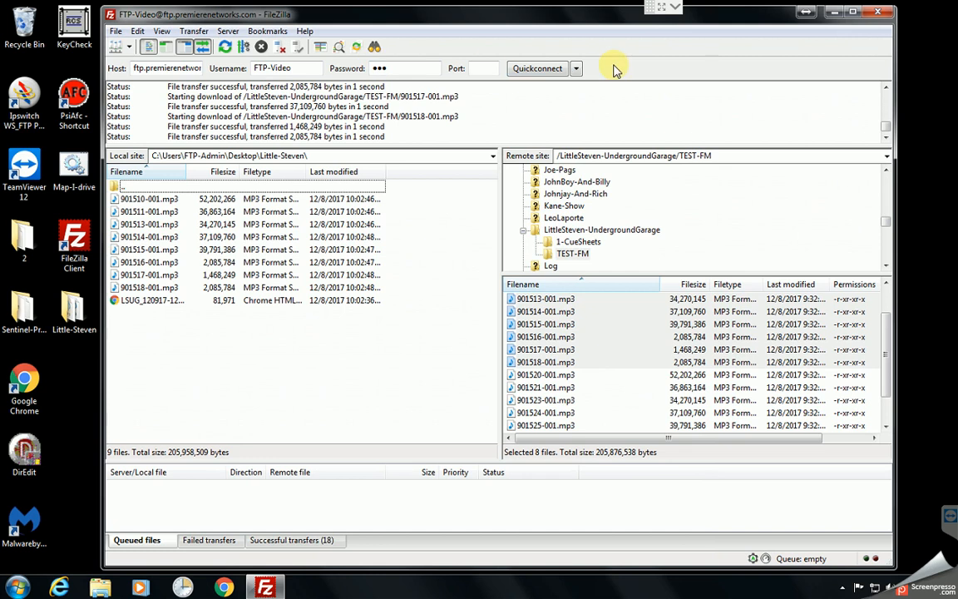
- Delete all the downloaded MP3 and cue sheet files from the local Little-Steven folder within FileZilla
{"action": "left_click", "coordinate": [356, 351]}
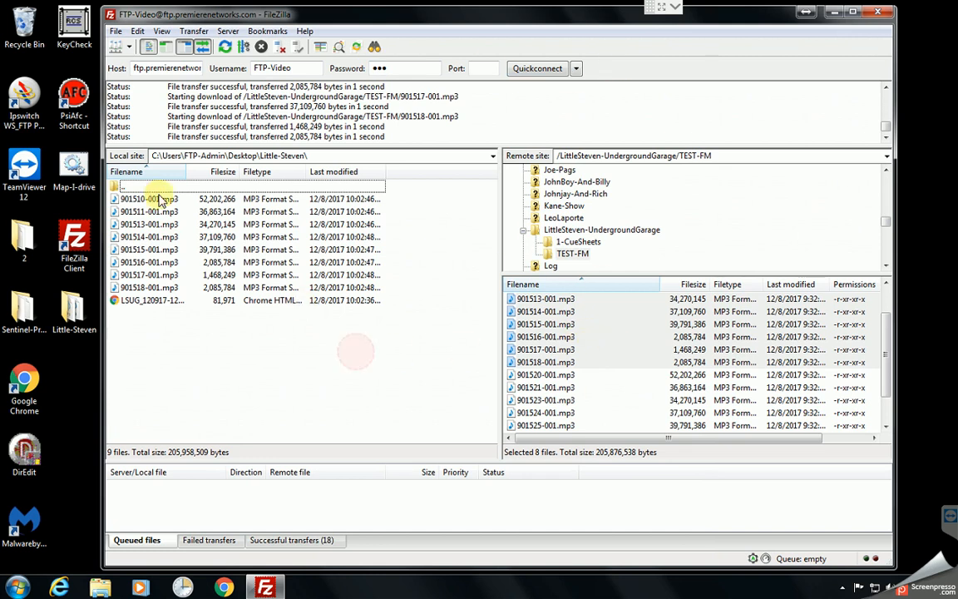
{"action": "left_click", "coordinate": [151, 200]}
{"action": "left_click", "coordinate": [148, 300], "text": "shift"}
{"action": "key", "text": "Delete"}
{"action": "key", "text": "Return"}
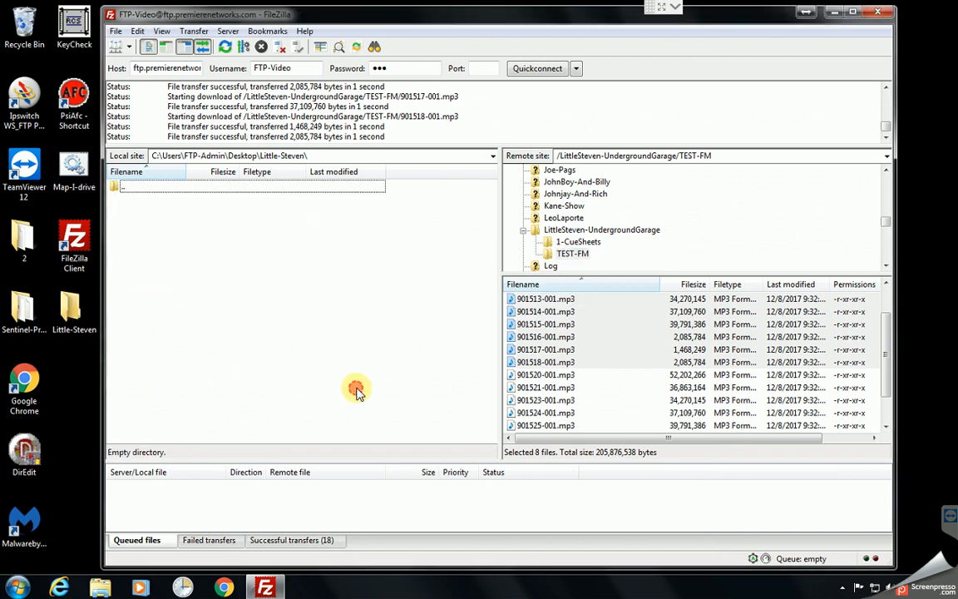
- Disconnect from the FTP server, and open and dismiss the Site Manager
{"action": "left_click", "coordinate": [279, 47]}
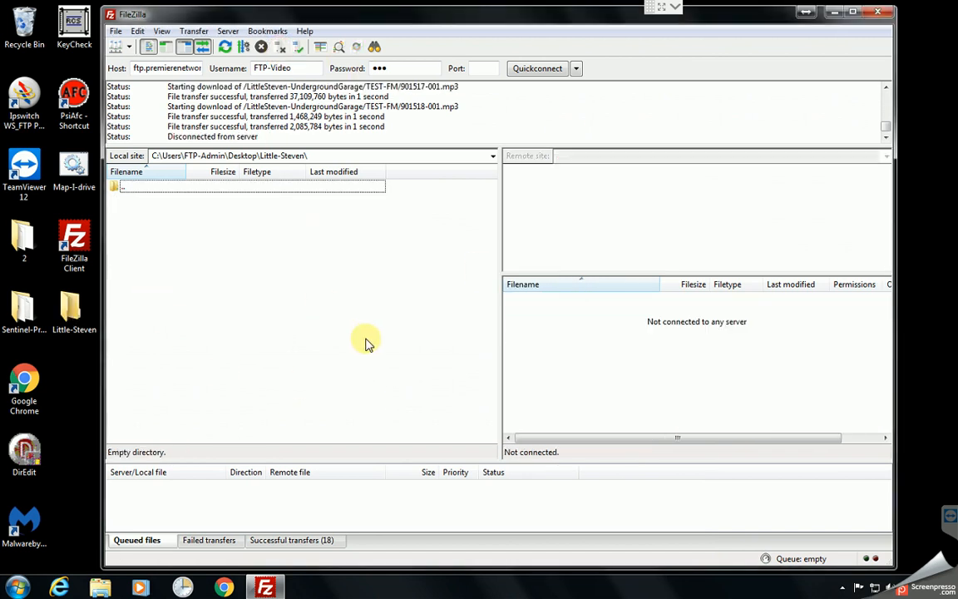
{"action": "left_click", "coordinate": [116, 31]}
{"action": "left_click", "coordinate": [153, 46]}
{"action": "left_click", "coordinate": [669, 439]}
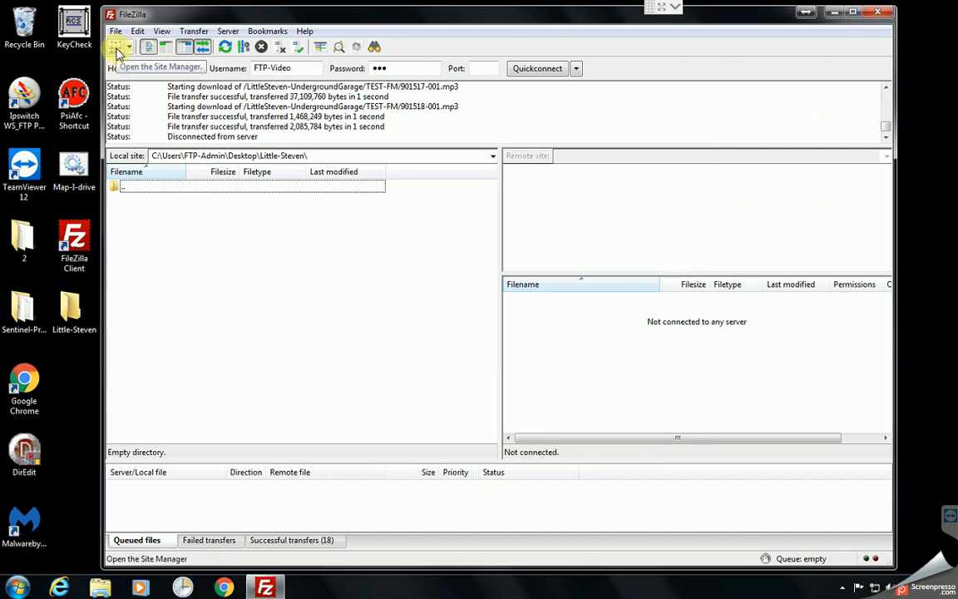
- Delete the saved Little_Steven entry from the Site Manager
{"action": "left_click", "coordinate": [118, 50]}
{"action": "left_click_drag", "start_coordinate": [446, 132], "coordinate": [447, 169]}
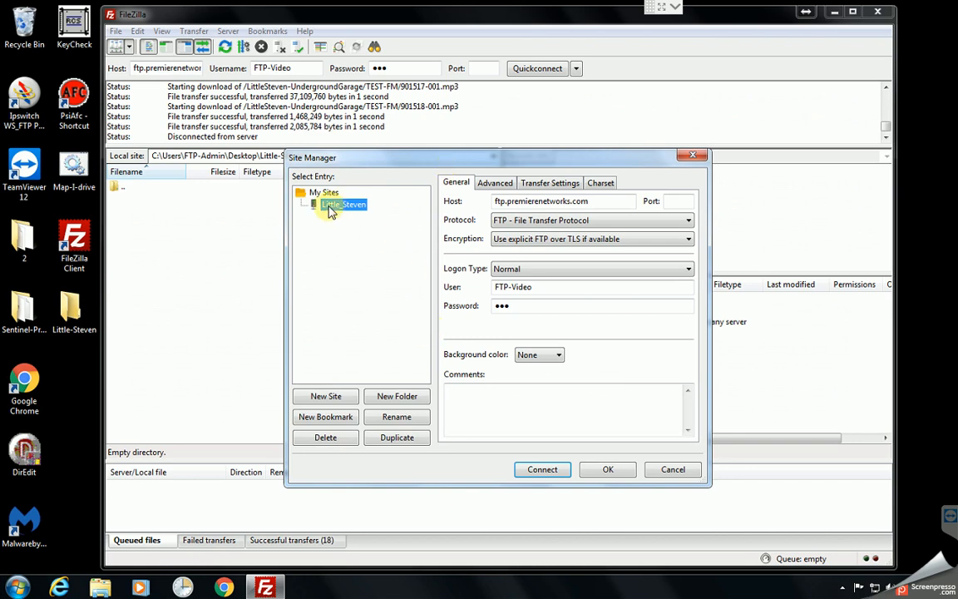
{"action": "left_click", "coordinate": [335, 445]}
{"action": "left_click", "coordinate": [510, 343]}
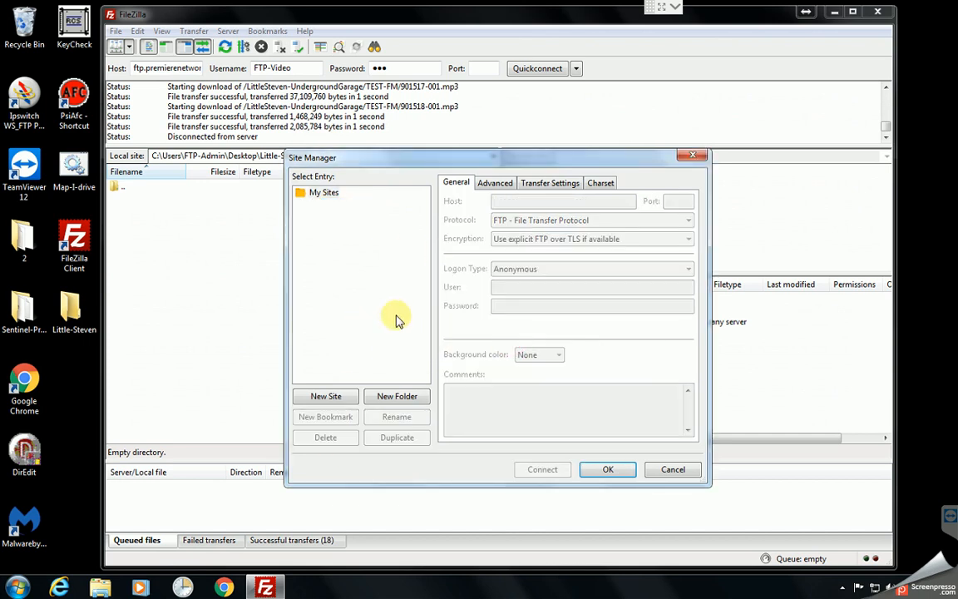
- Create a new site named Little-Steven with the host ftp.premierenetworks.com
{"action": "left_click", "coordinate": [347, 394]}
{"action": "type", "text": "L"}
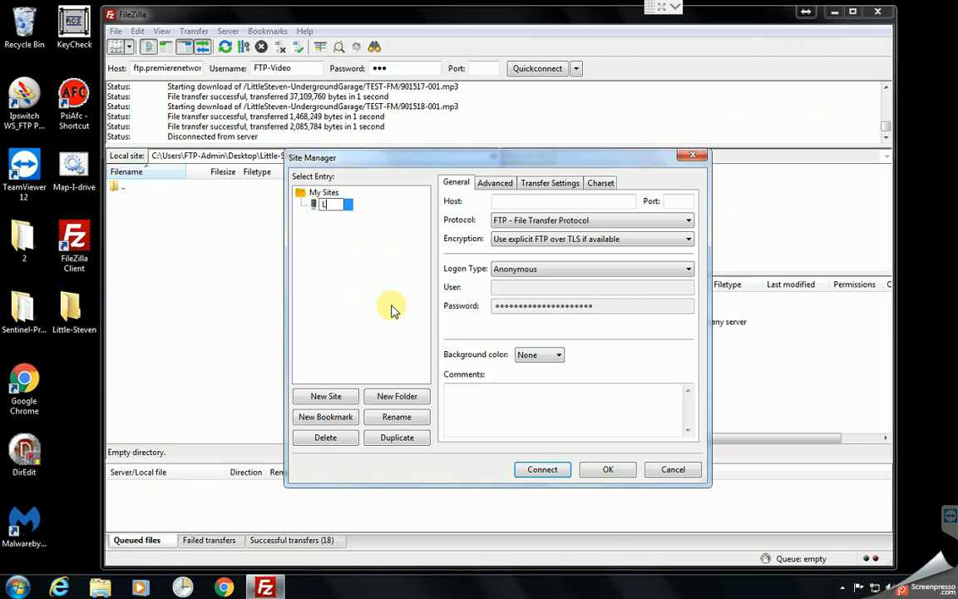
{"action": "type", "text": "ittle-Steven"}
{"action": "key", "text": "Return"}
{"action": "left_click", "coordinate": [510, 200]}
{"action": "type", "text": "ftp.premierenetworks.com"}
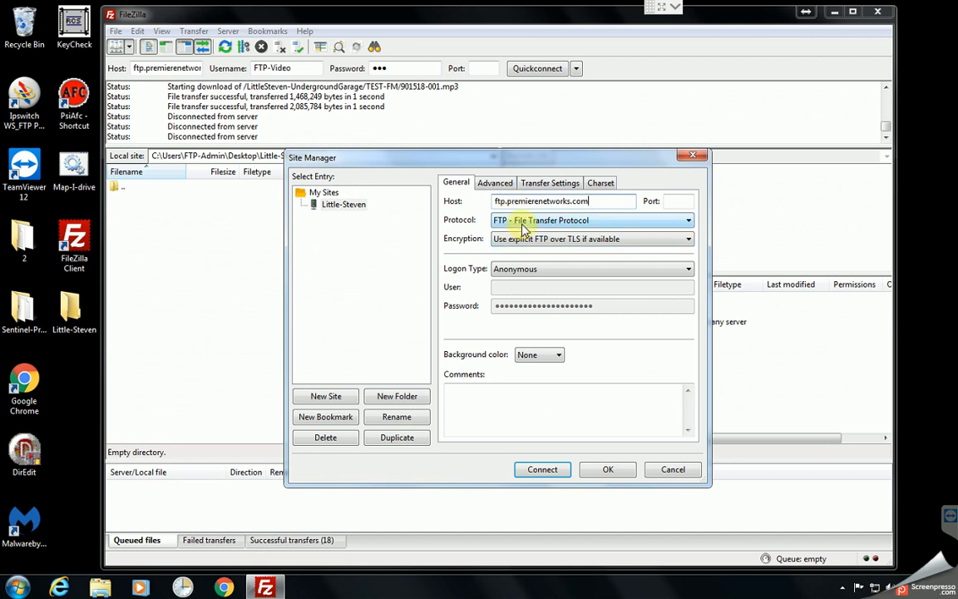
- Set the site's logon type to Normal, enter the user FTP-Video, and fill in the account password
{"action": "left_click", "coordinate": [549, 274]}
{"action": "left_click", "coordinate": [545, 295]}
{"action": "left_click", "coordinate": [537, 287]}
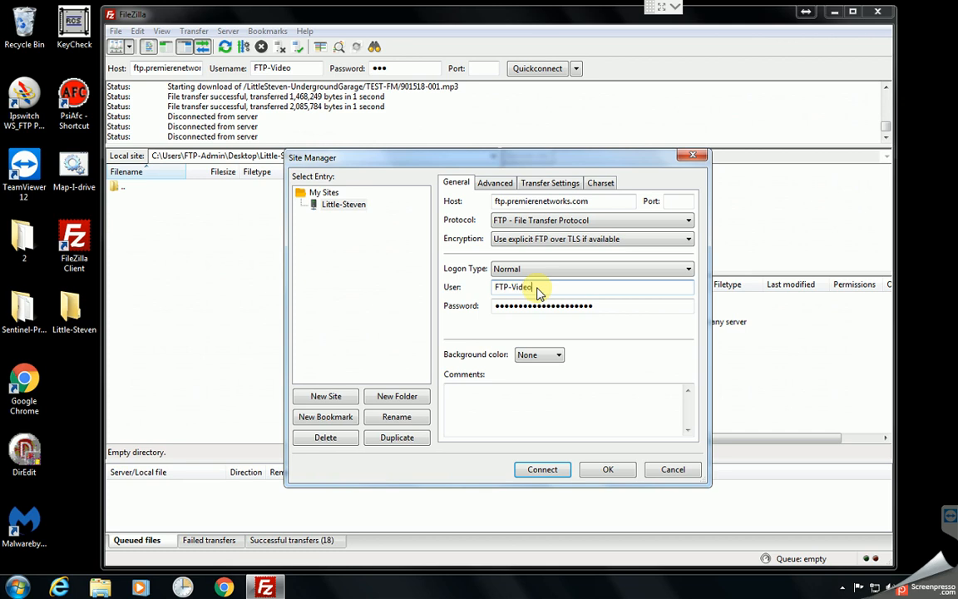
{"action": "key", "text": "Tab"}
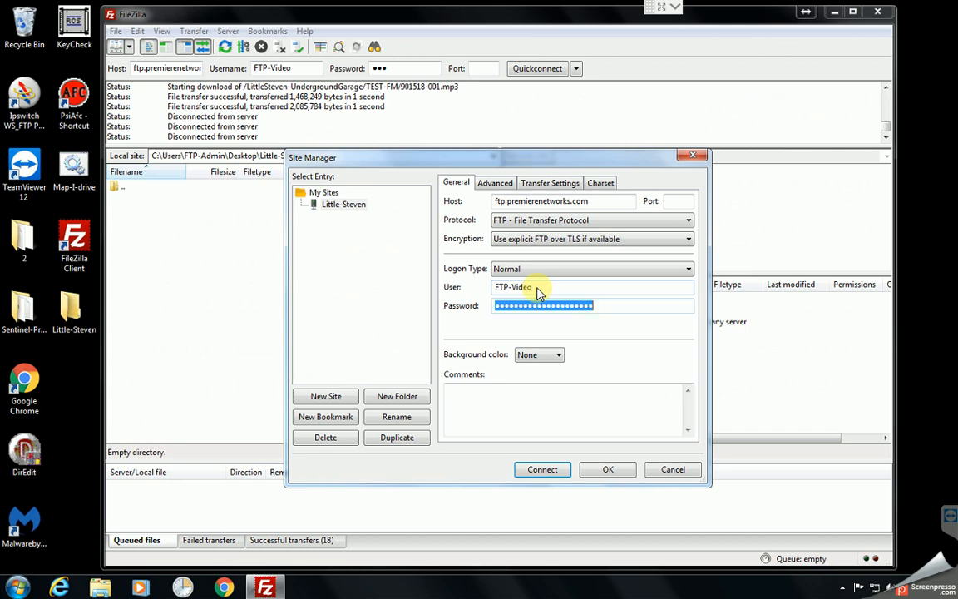
{"action": "type", "text": "•••"}
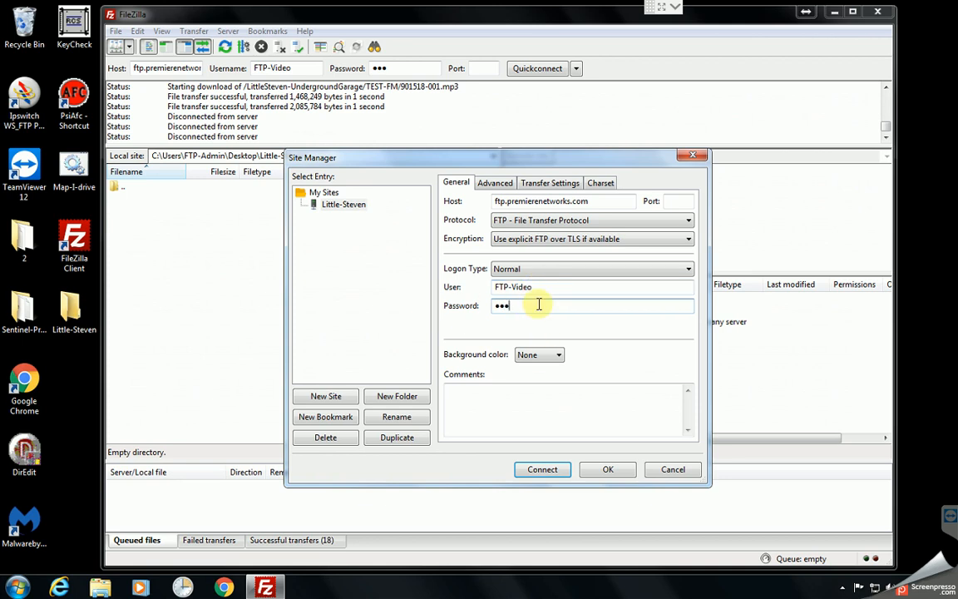
- Add a password reminder to the Little-Steven site's comments and connect to the site
{"action": "left_click", "coordinate": [478, 398]}
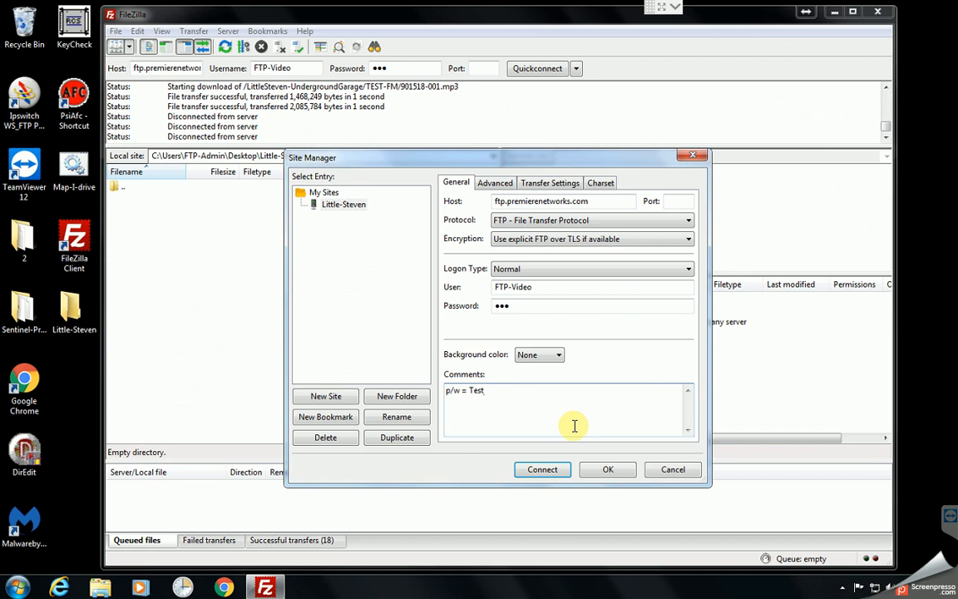
{"action": "type", "text": "123"}
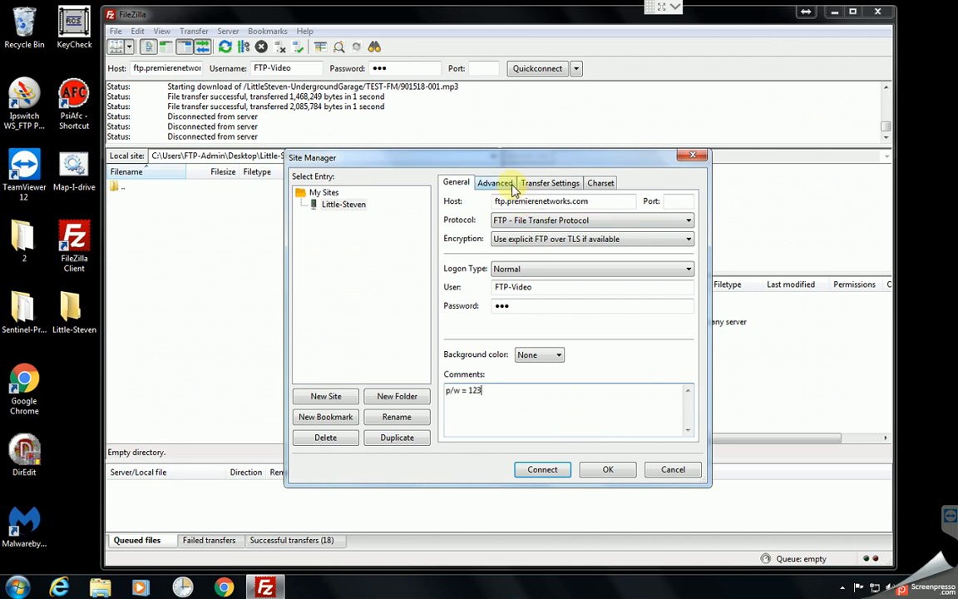
{"action": "left_click", "coordinate": [542, 470]}
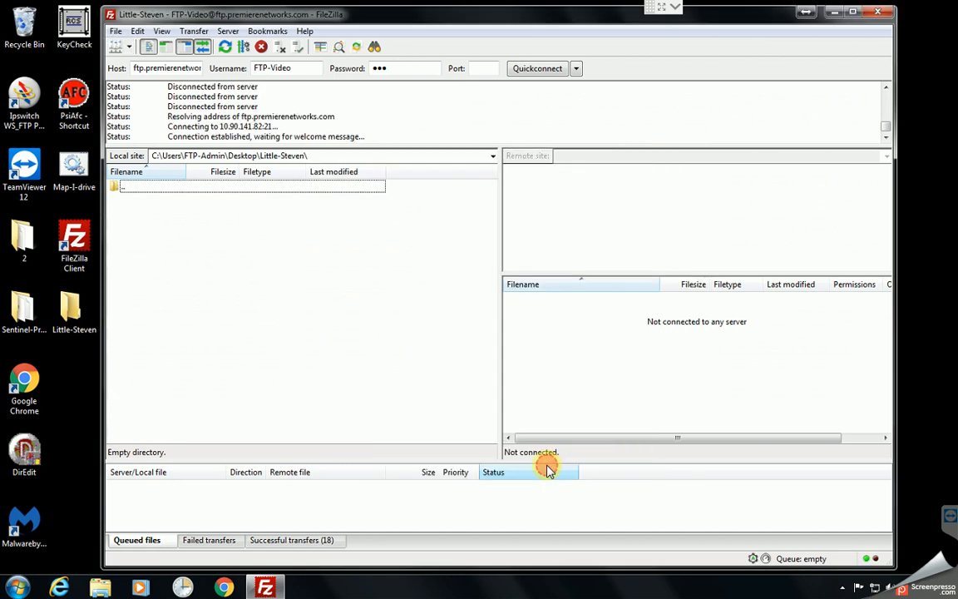
- Look through the remote root folders around those beginning with L, and disconnect from the server
{"action": "left_click", "coordinate": [576, 400]}
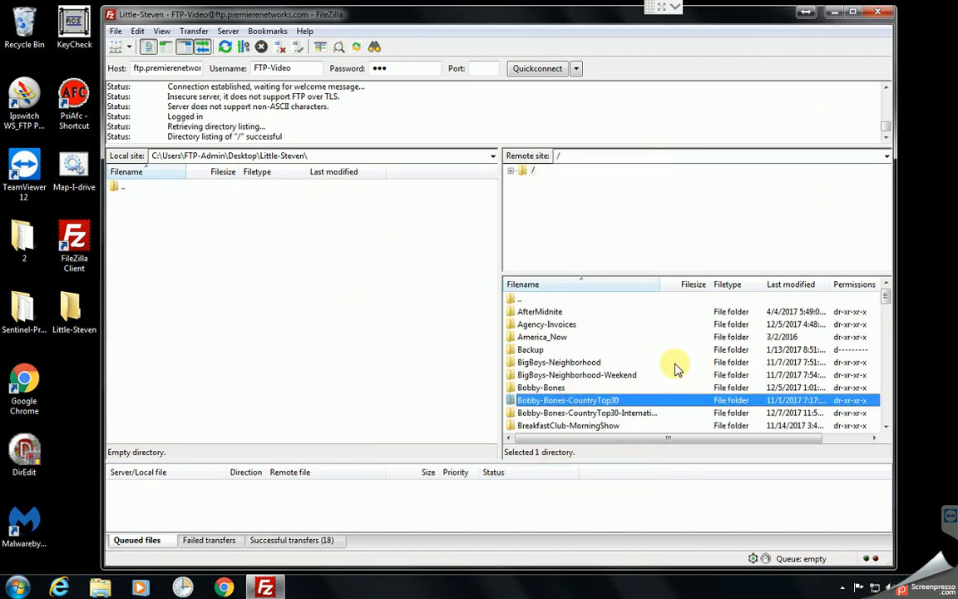
{"action": "key", "text": "l"}
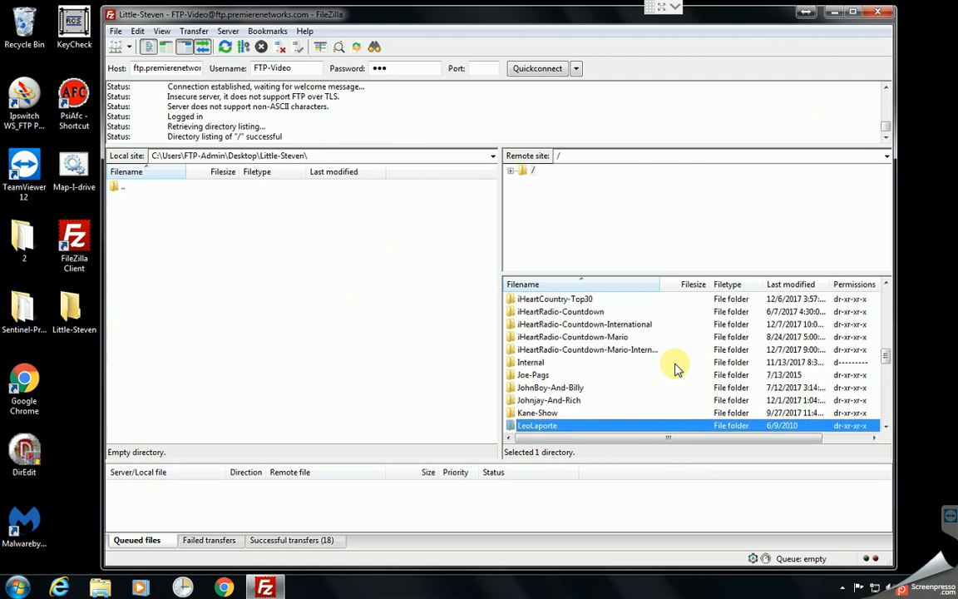
{"action": "scroll", "coordinate": [588, 389], "scroll_direction": "up", "scroll_amount": 3}
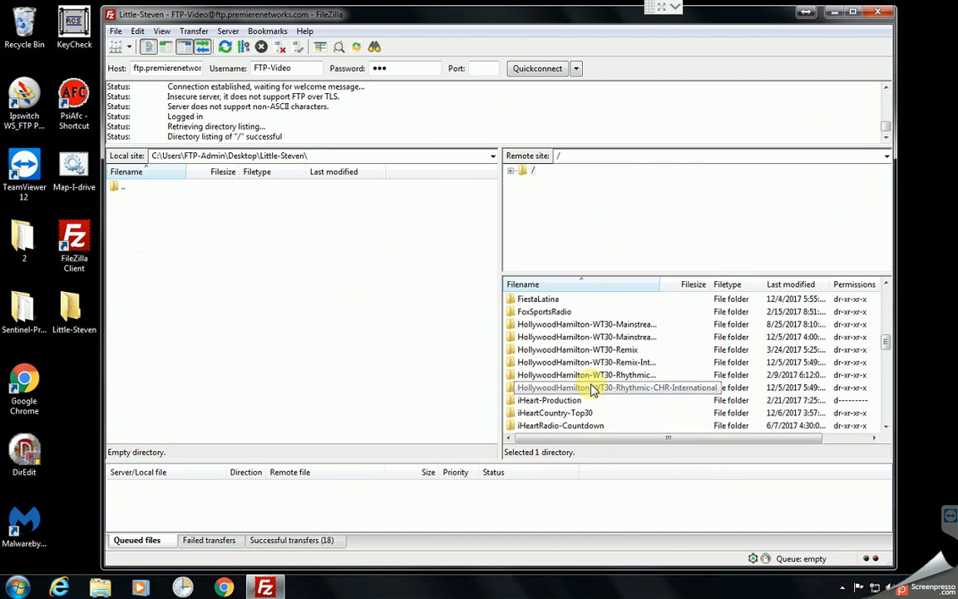
{"action": "left_click", "coordinate": [282, 48]}
- Set the Little-Steven site's default local directory to C:\Users\FTP-Admin\Desktop\Little-Steven and close the Site Manager
{"action": "left_click", "coordinate": [116, 31]}
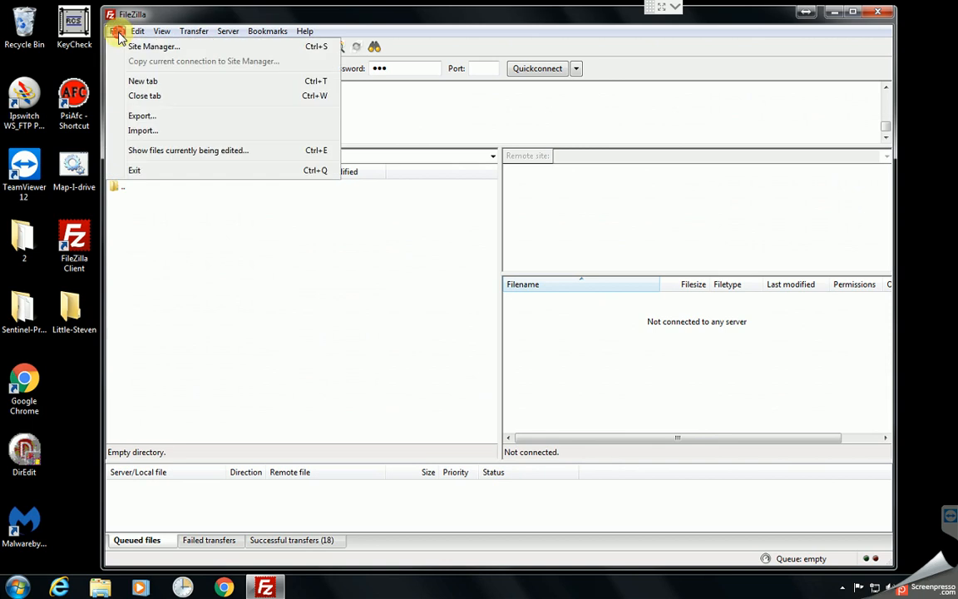
{"action": "left_click", "coordinate": [133, 46]}
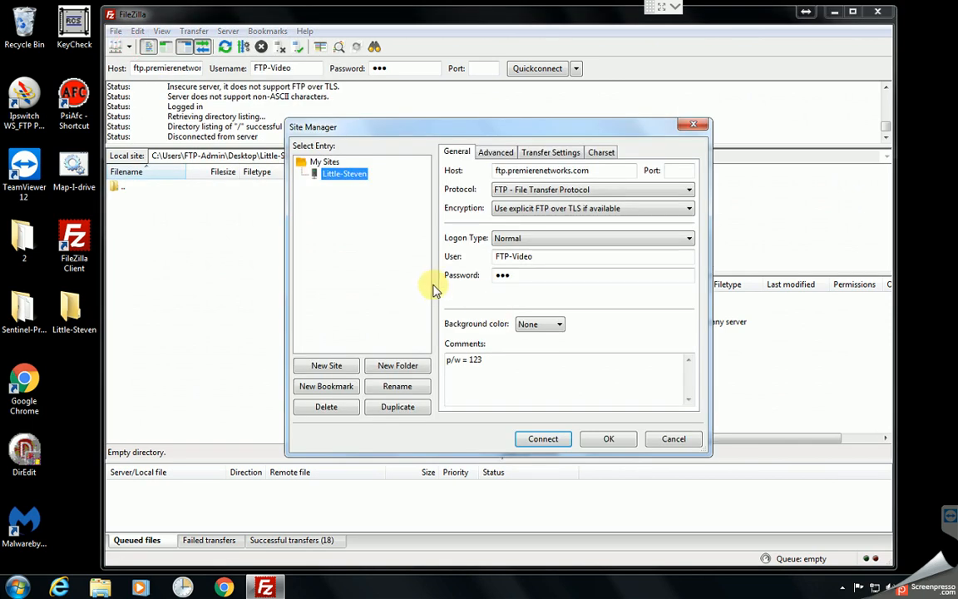
{"action": "left_click", "coordinate": [496, 152]}
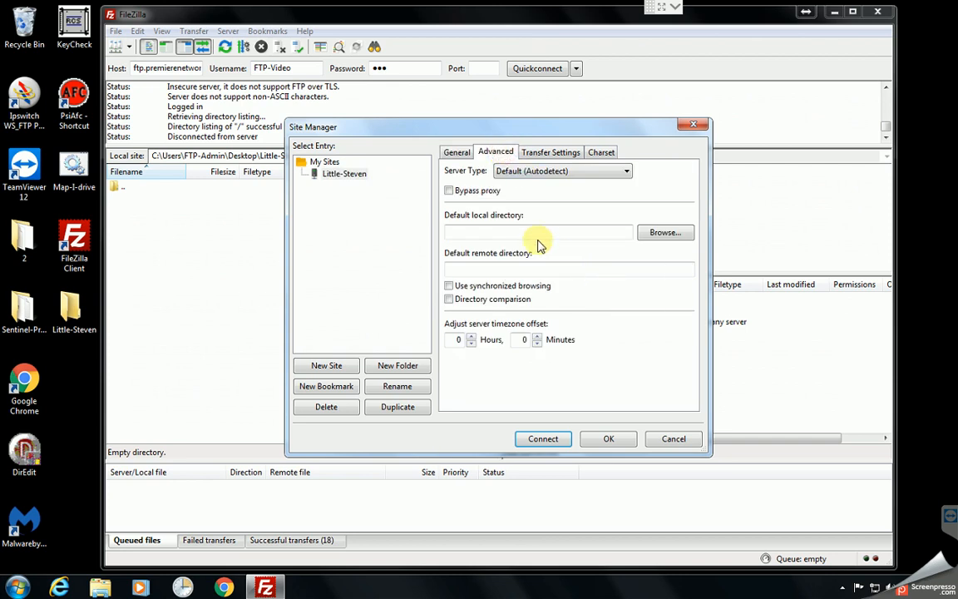
{"action": "left_click", "coordinate": [668, 233]}
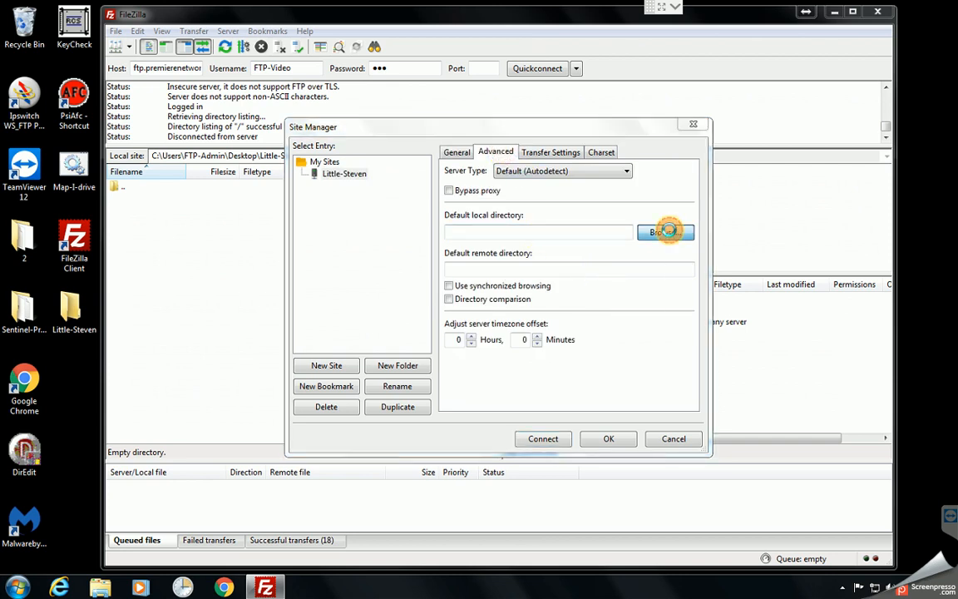
{"action": "left_click", "coordinate": [341, 230]}
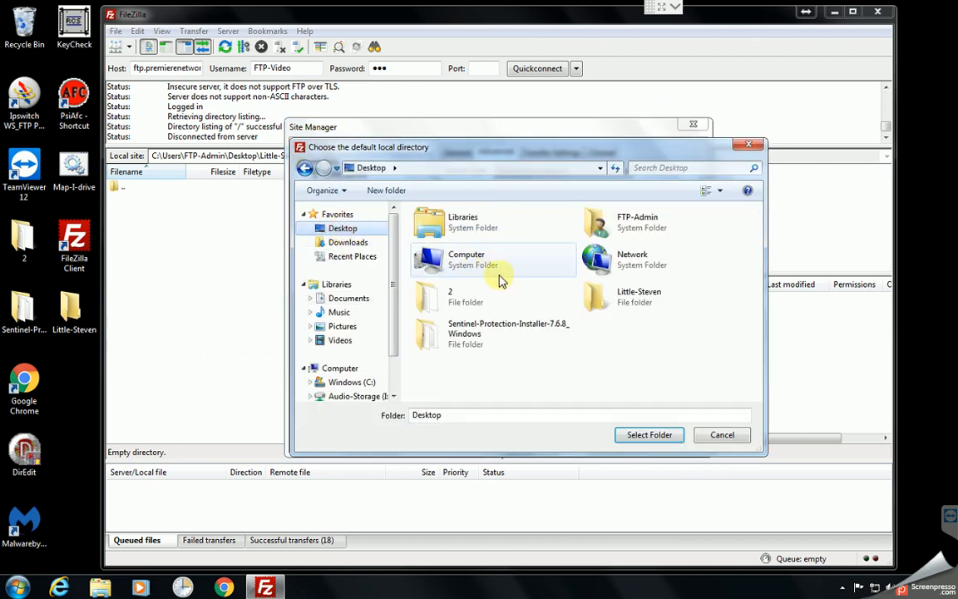
{"action": "double_click", "coordinate": [642, 302]}
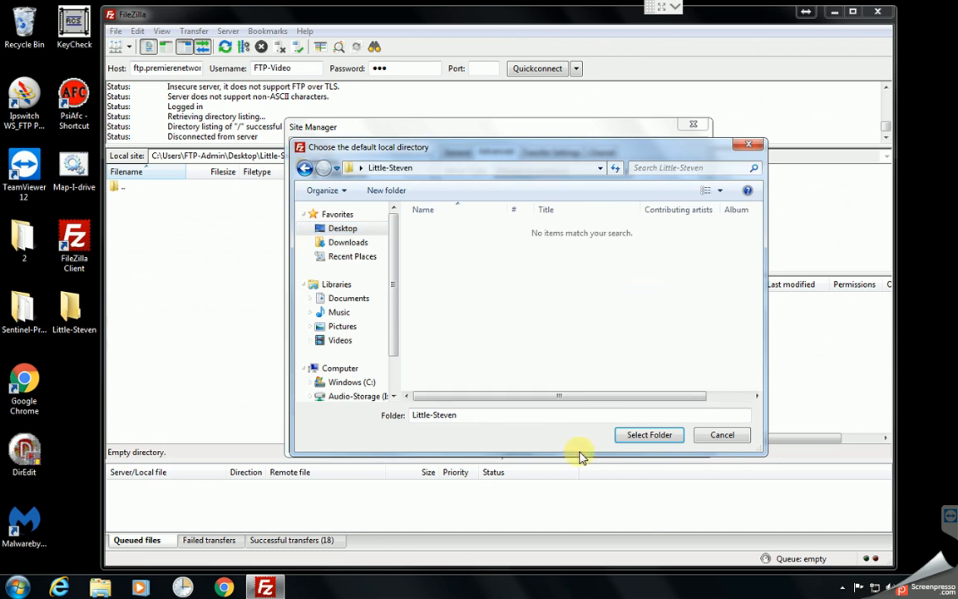
{"action": "left_click", "coordinate": [639, 438]}
{"action": "left_click", "coordinate": [492, 268]}
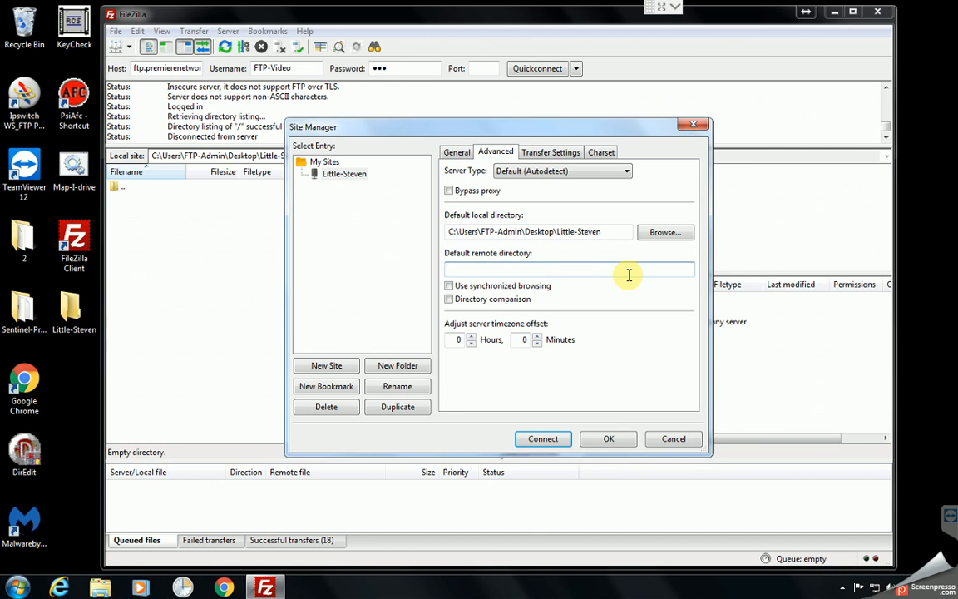
{"action": "left_click_drag", "start_coordinate": [697, 132], "coordinate": [614, 133]}
{"action": "left_click", "coordinate": [614, 133]}
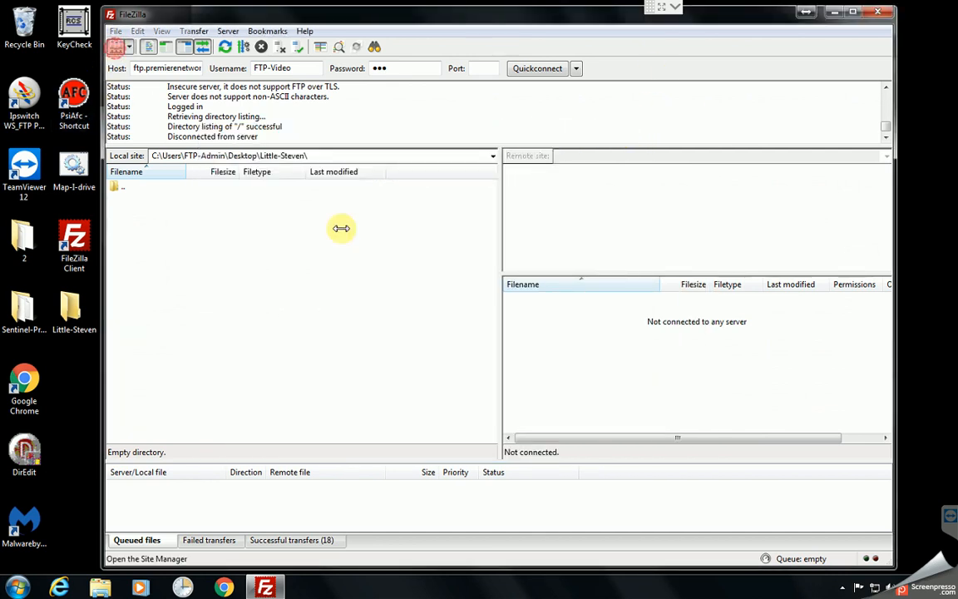
- Connect to the saved Little-Steven site and open the remote LittleSteven-UndergroundGarage folder
{"action": "left_click", "coordinate": [116, 47]}
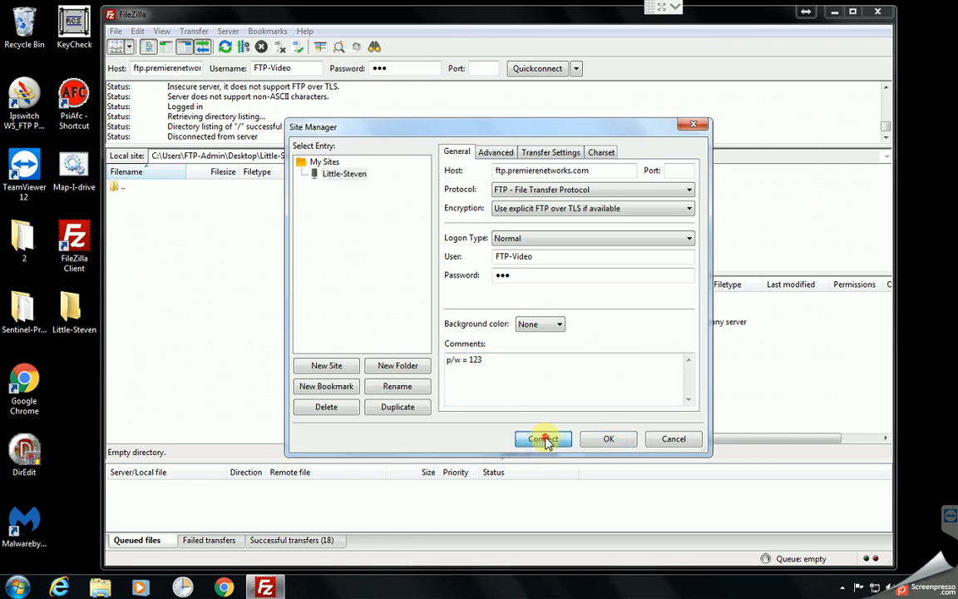
{"action": "left_click", "coordinate": [546, 440]}
{"action": "left_click", "coordinate": [543, 373]}
{"action": "key", "text": "l"}
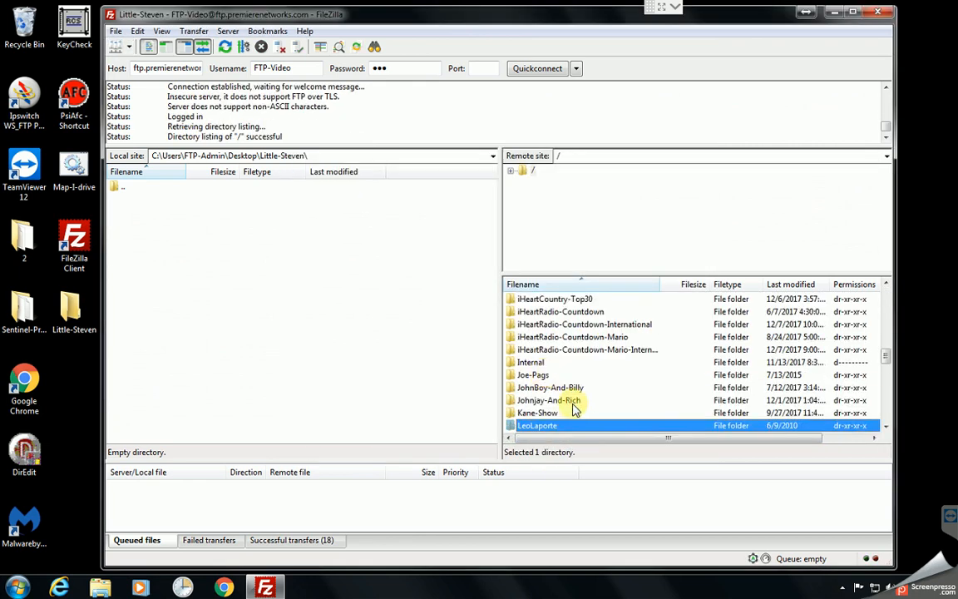
{"action": "scroll", "coordinate": [574, 405], "scroll_direction": "down", "scroll_amount": 2}
{"action": "double_click", "coordinate": [579, 364]}
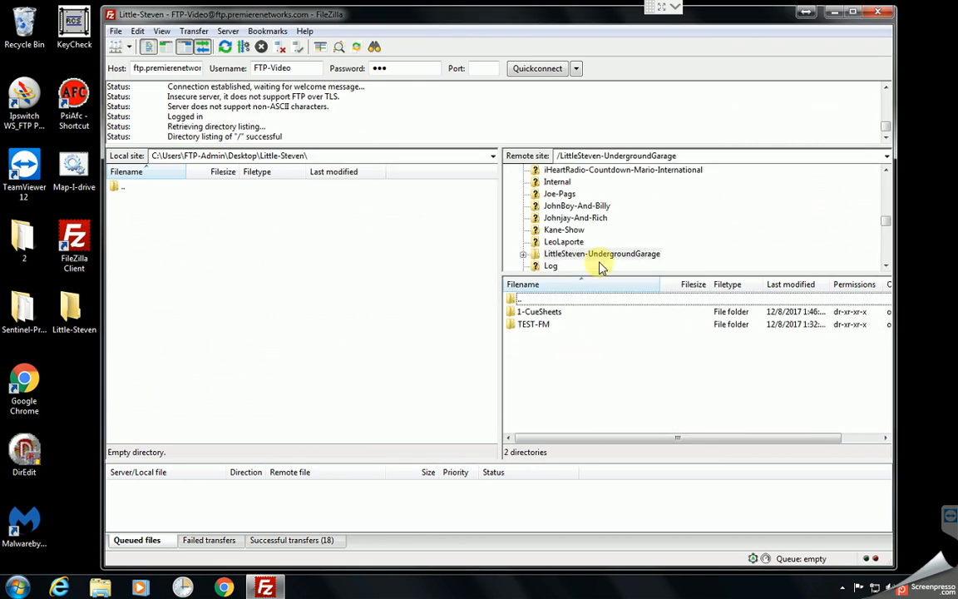
- Open the remote TEST-FM folder inside LittleSteven-UndergroundGarage and copy its full remote path
{"action": "double_click", "coordinate": [705, 155]}
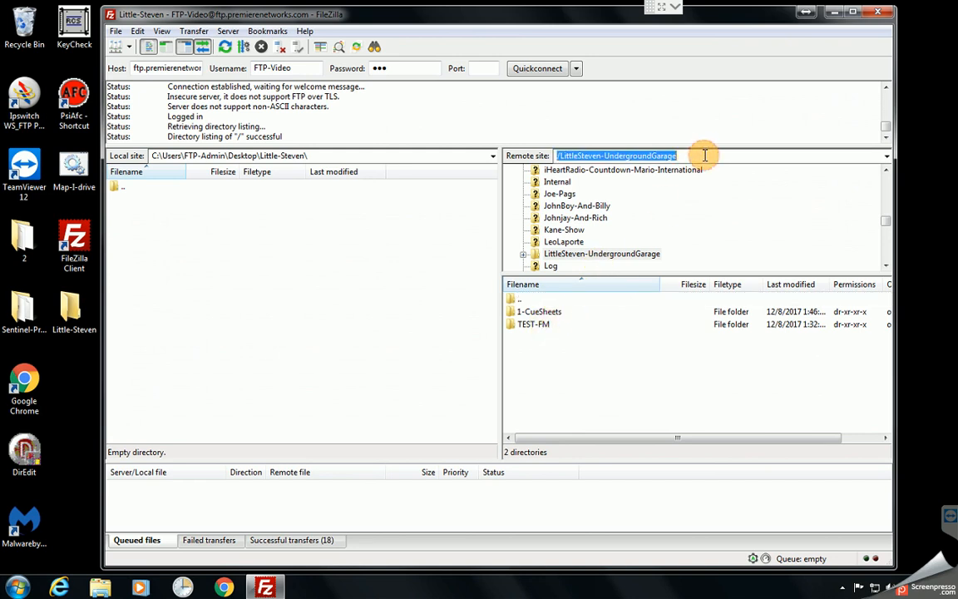
{"action": "double_click", "coordinate": [525, 325]}
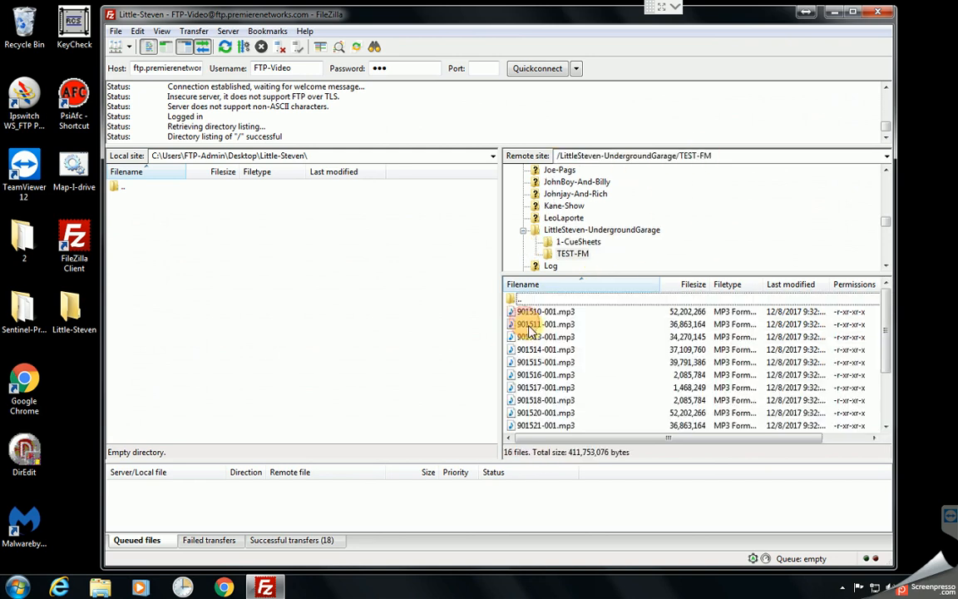
{"action": "double_click", "coordinate": [733, 155]}
{"action": "right_click", "coordinate": [737, 157]}
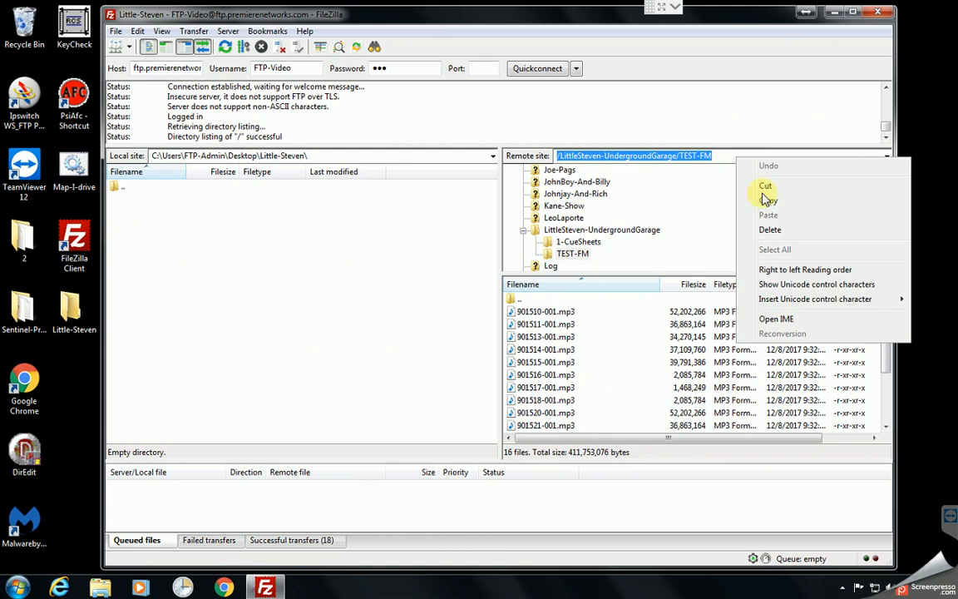
{"action": "left_click", "coordinate": [768, 203]}
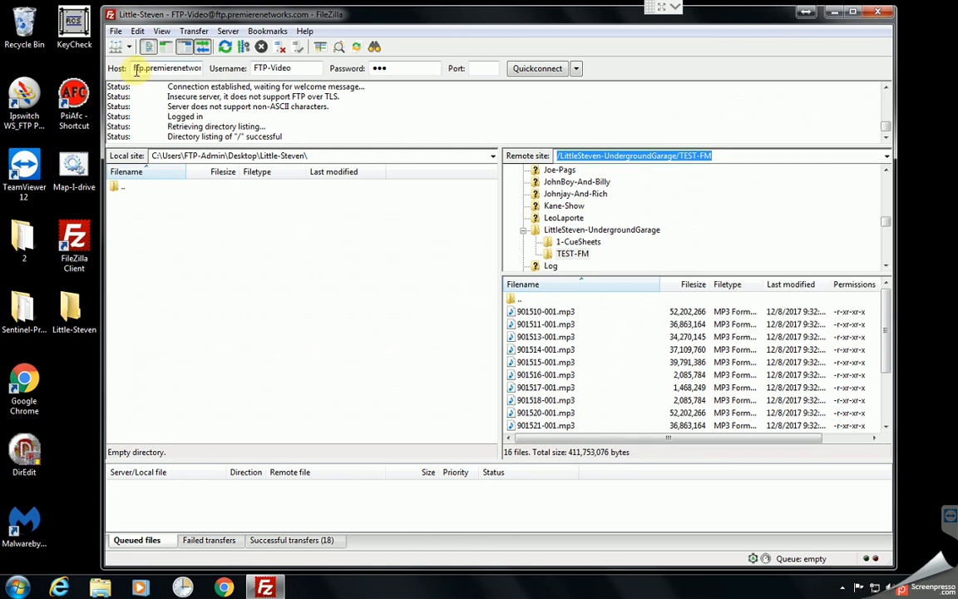
- Set the Little-Steven site's default remote directory to the copied path /LittleSteven-UndergroundGarage/TEST-FM
{"action": "left_click", "coordinate": [117, 46]}
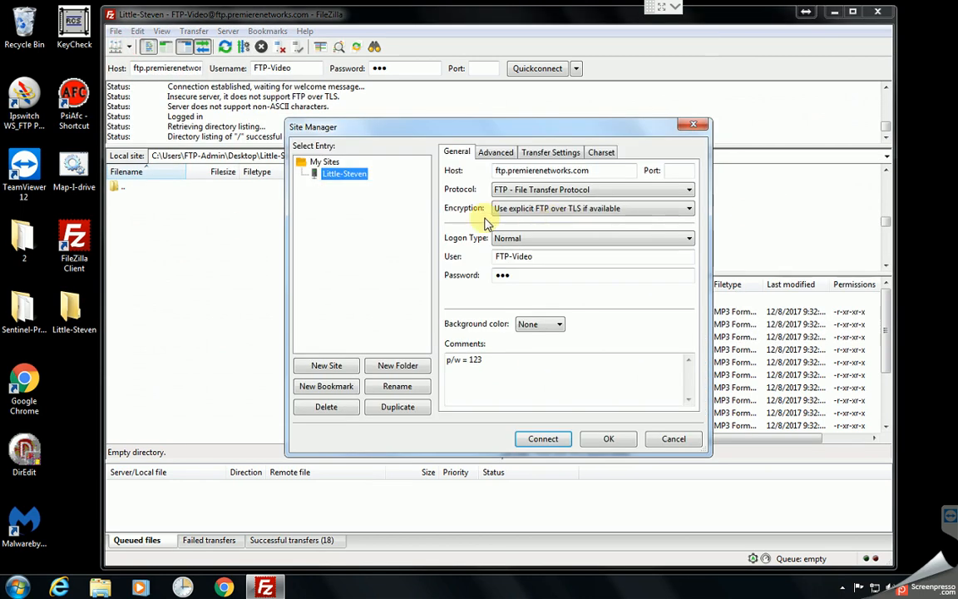
{"action": "left_click", "coordinate": [497, 153]}
{"action": "left_click", "coordinate": [523, 268]}
{"action": "right_click", "coordinate": [533, 266]}
{"action": "left_click", "coordinate": [560, 323]}
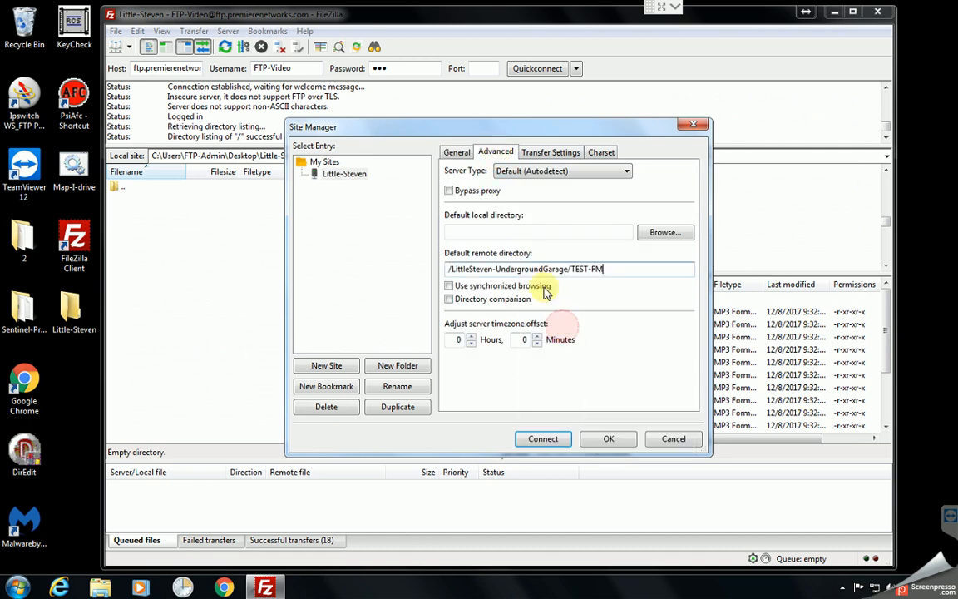
- Set the site's default local directory to the desktop folder Little-Steven and save the Site Manager changes
{"action": "left_click", "coordinate": [657, 234]}
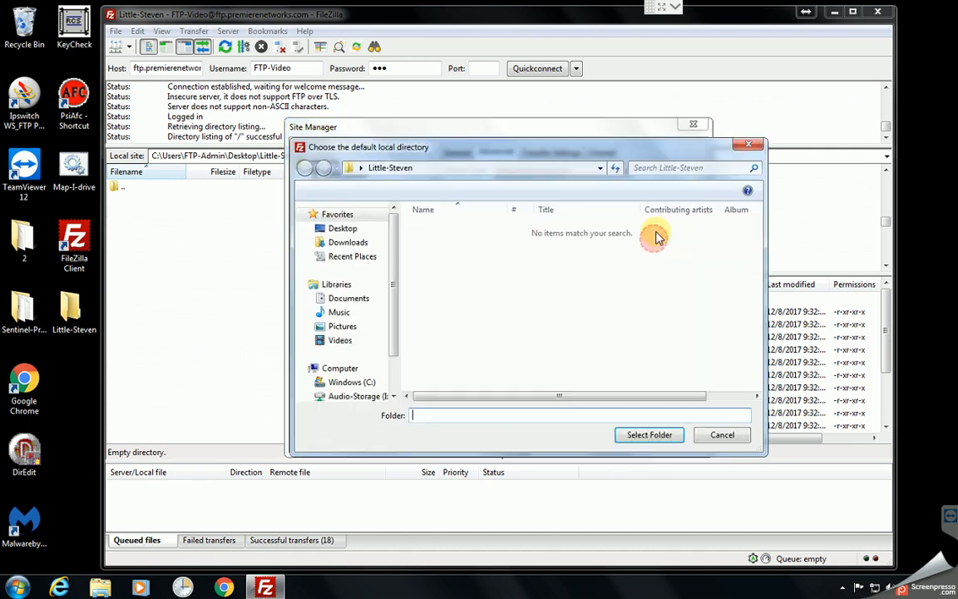
{"action": "left_click", "coordinate": [343, 229]}
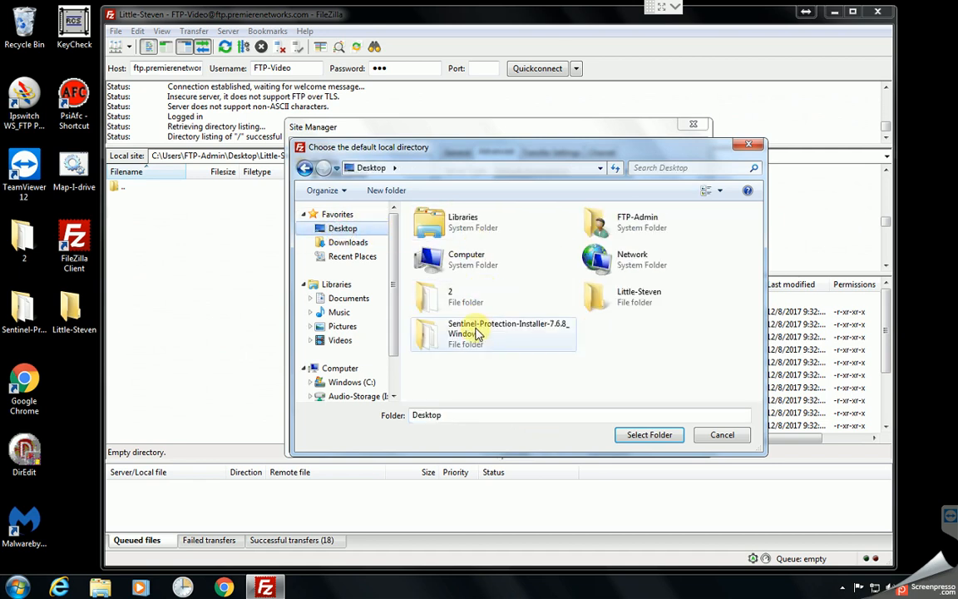
{"action": "double_click", "coordinate": [624, 299]}
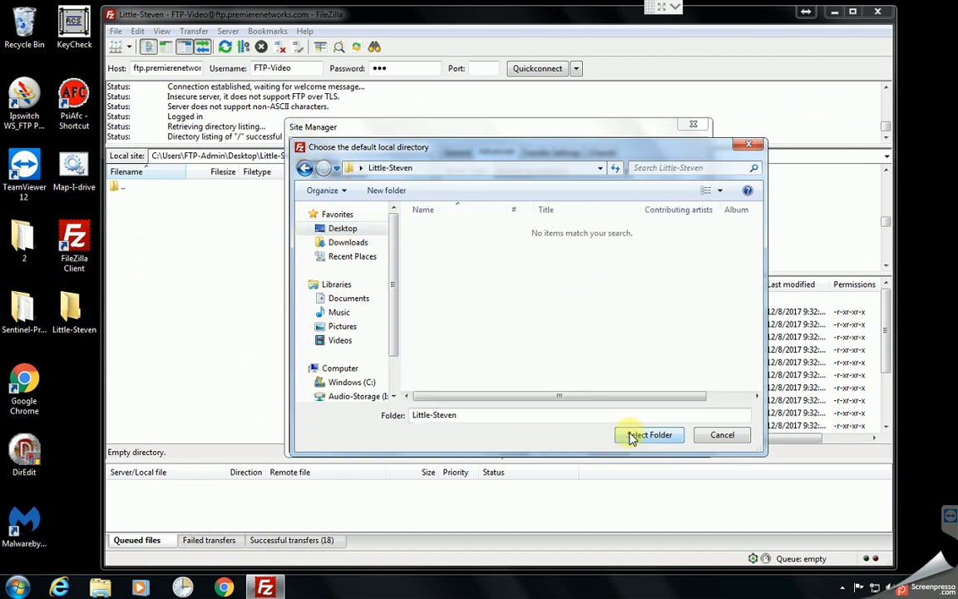
{"action": "left_click", "coordinate": [629, 435]}
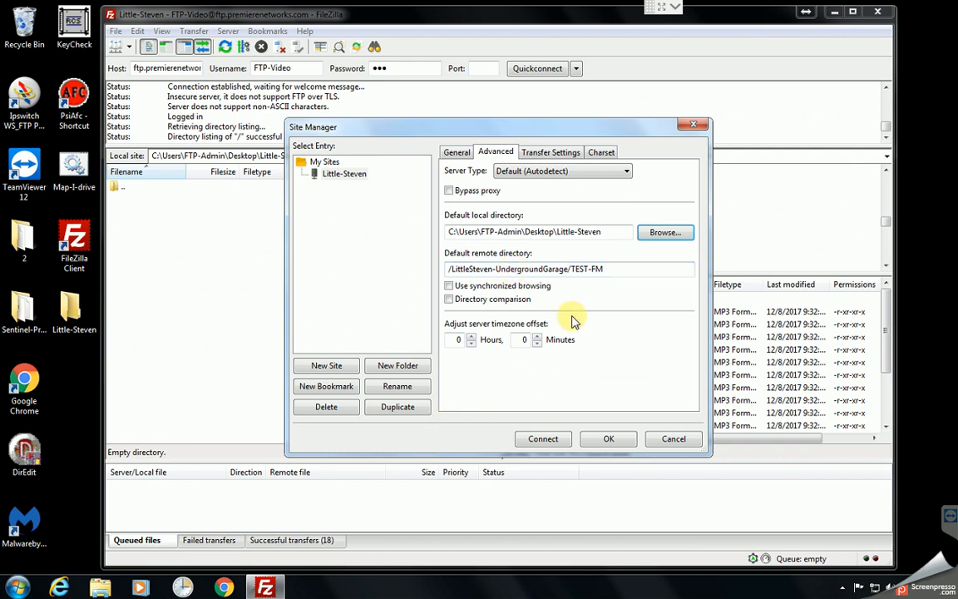
{"action": "left_click", "coordinate": [615, 439]}
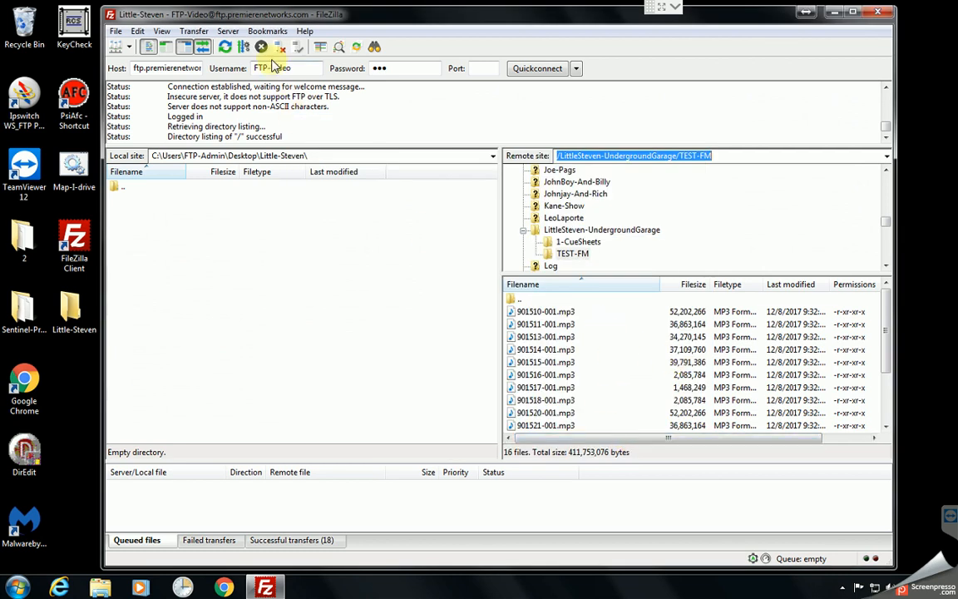
- Close FileZilla and start it again from the desktop
{"action": "left_click", "coordinate": [877, 12]}
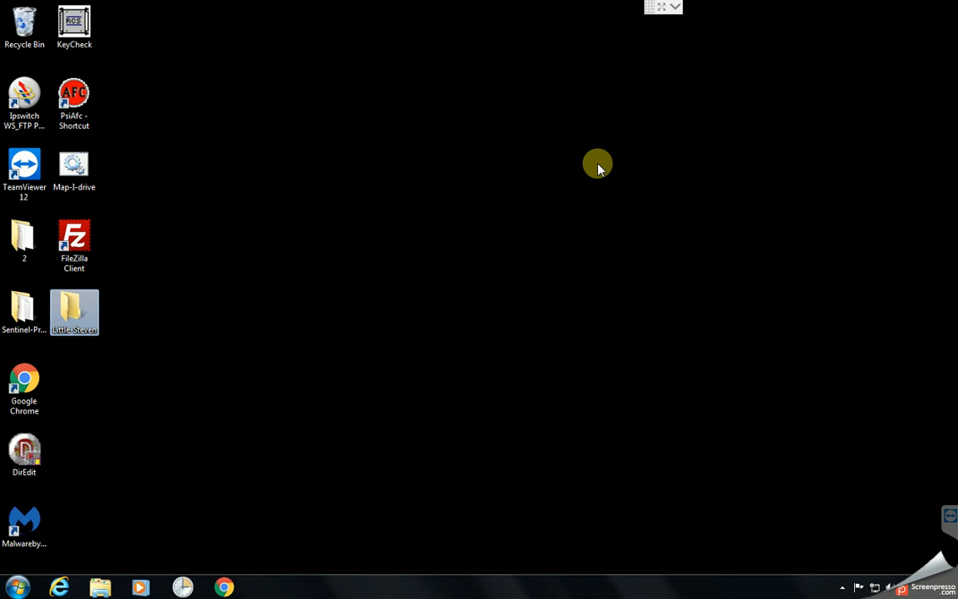
{"action": "left_click_drag", "start_coordinate": [74, 312], "coordinate": [74, 239]}
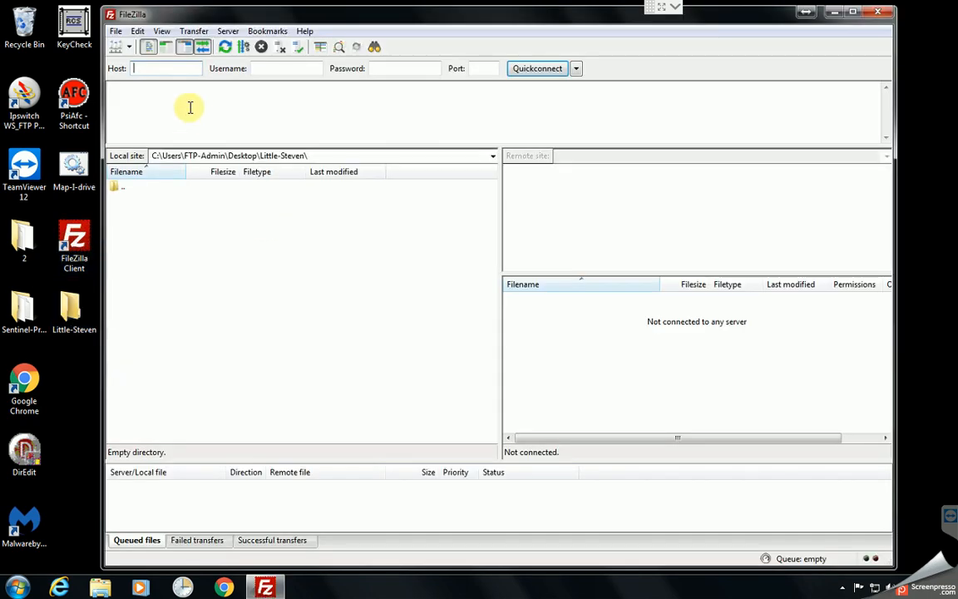
{"action": "left_click", "coordinate": [117, 32]}
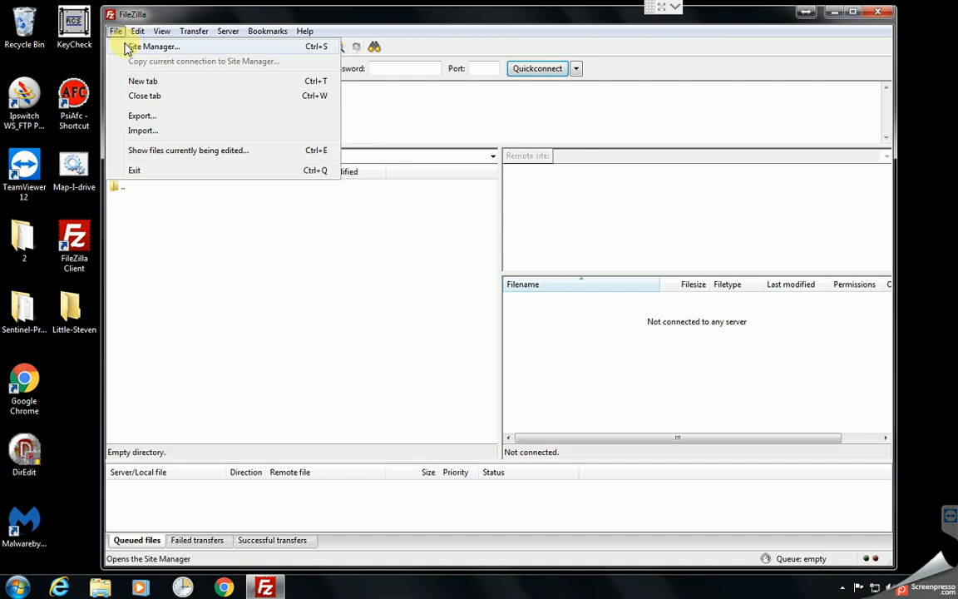
{"action": "left_click", "coordinate": [131, 47]}
{"action": "left_click", "coordinate": [665, 438]}
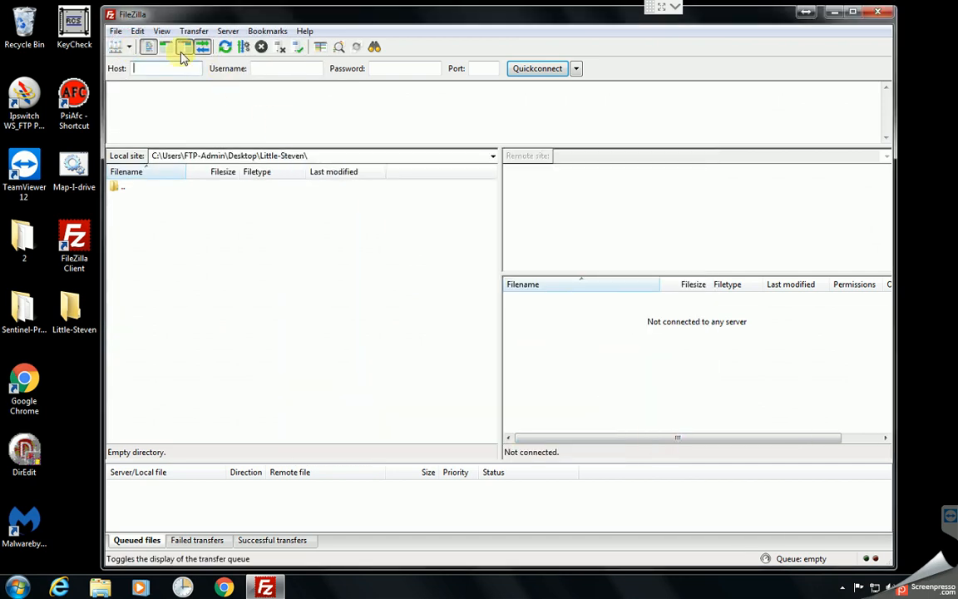
- Connect to the saved Little-Steven site directly from the list of saved sites
{"action": "left_click", "coordinate": [129, 48]}
{"action": "left_click", "coordinate": [135, 65]}
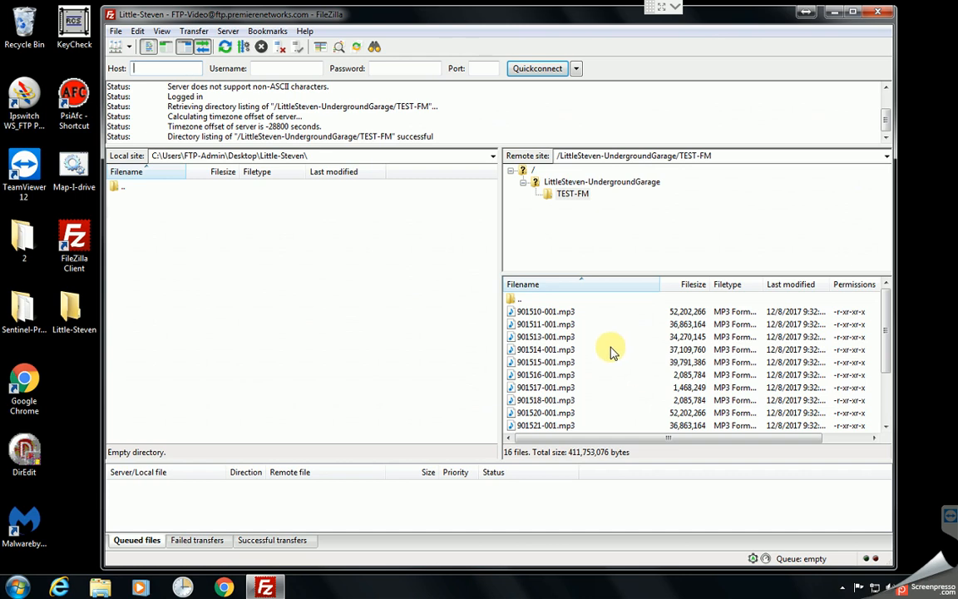
- Go up to the remote LittleSteven-UndergroundGarage folder and open its 1-CueSheets subfolder
{"action": "left_click", "coordinate": [602, 183]}
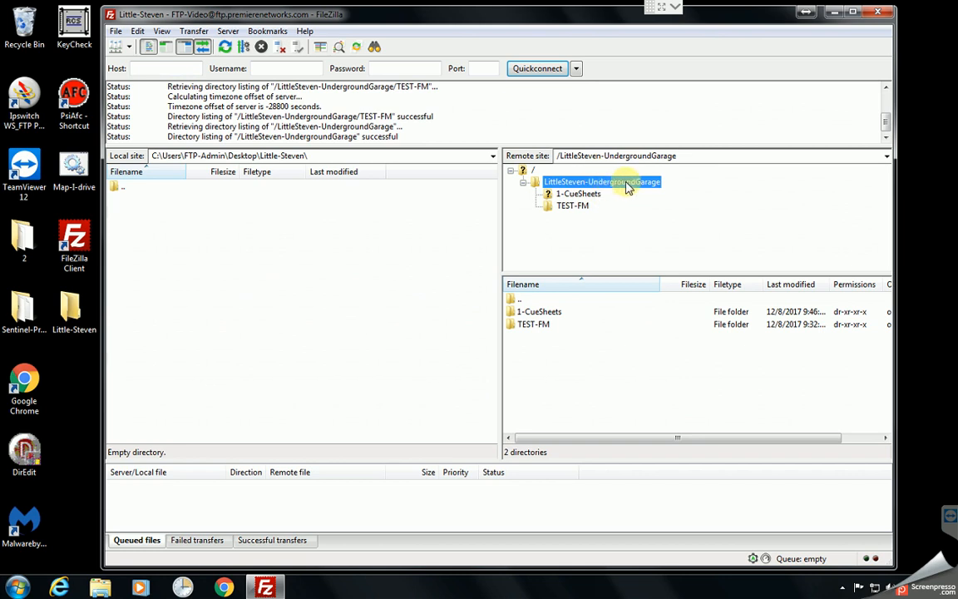
{"action": "left_click", "coordinate": [573, 206]}
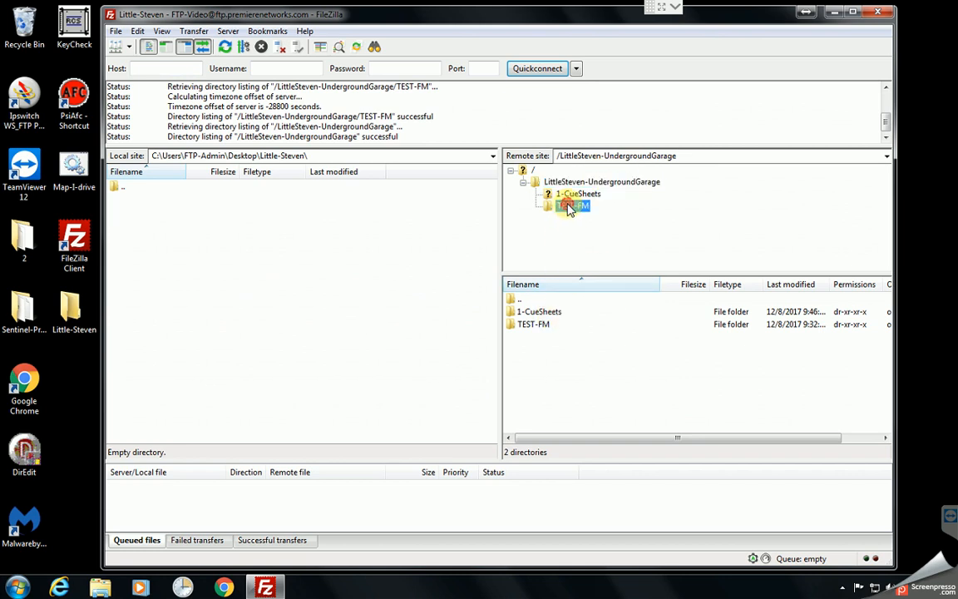
{"action": "double_click", "coordinate": [516, 300]}
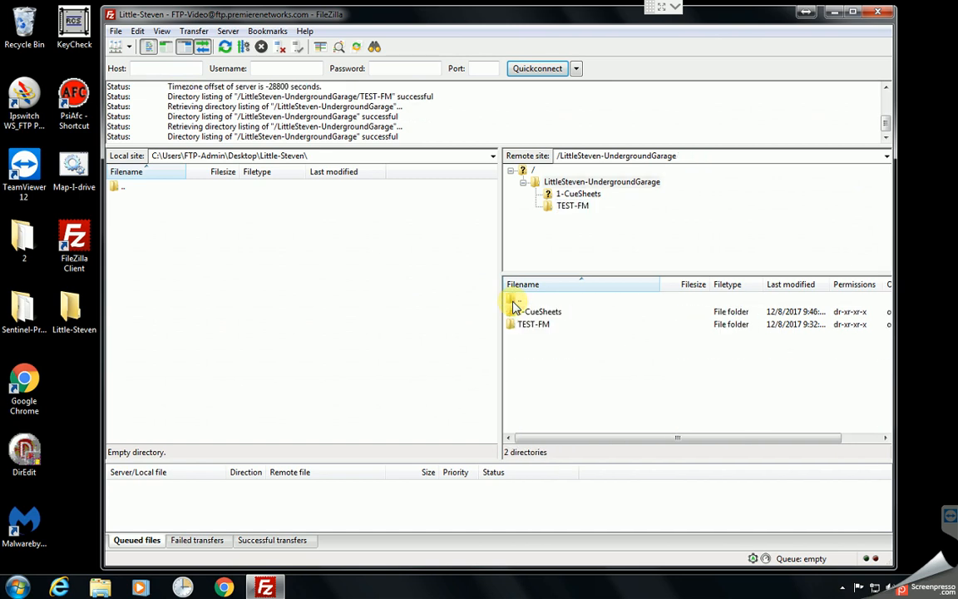
{"action": "double_click", "coordinate": [535, 311]}
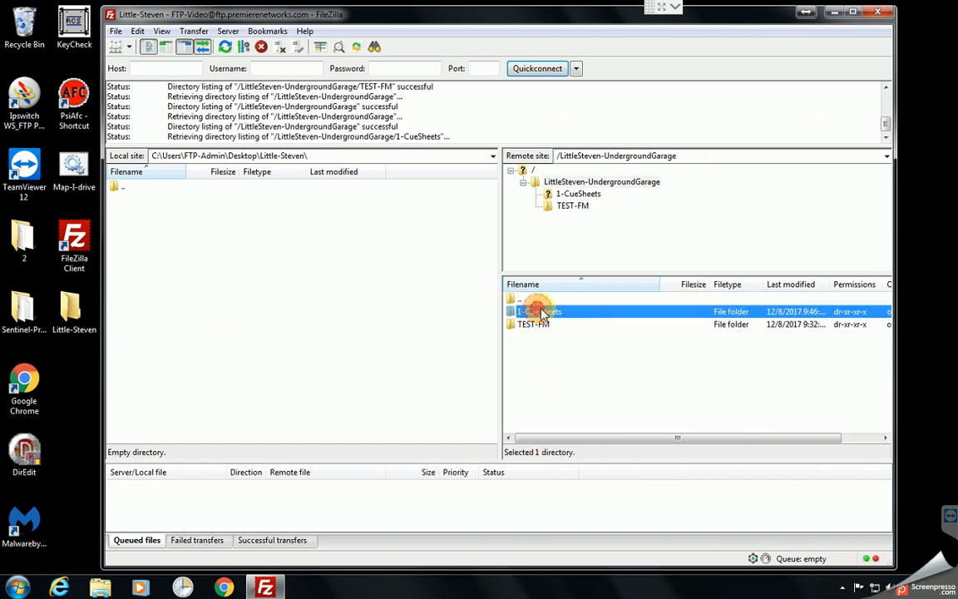